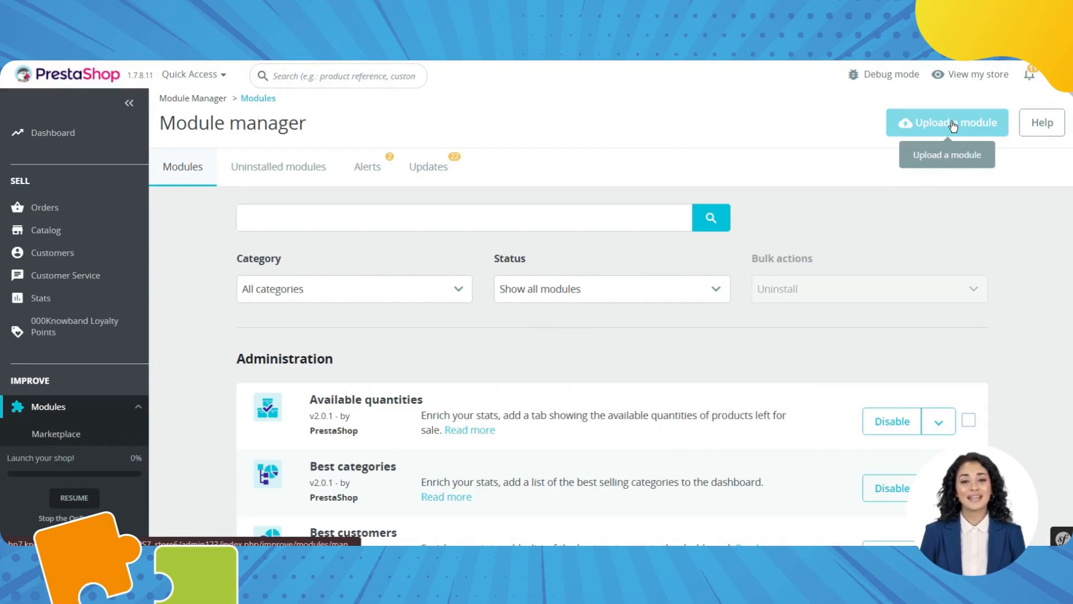
Open the Upload a module dialog in the Module Manager.
click(953, 124)
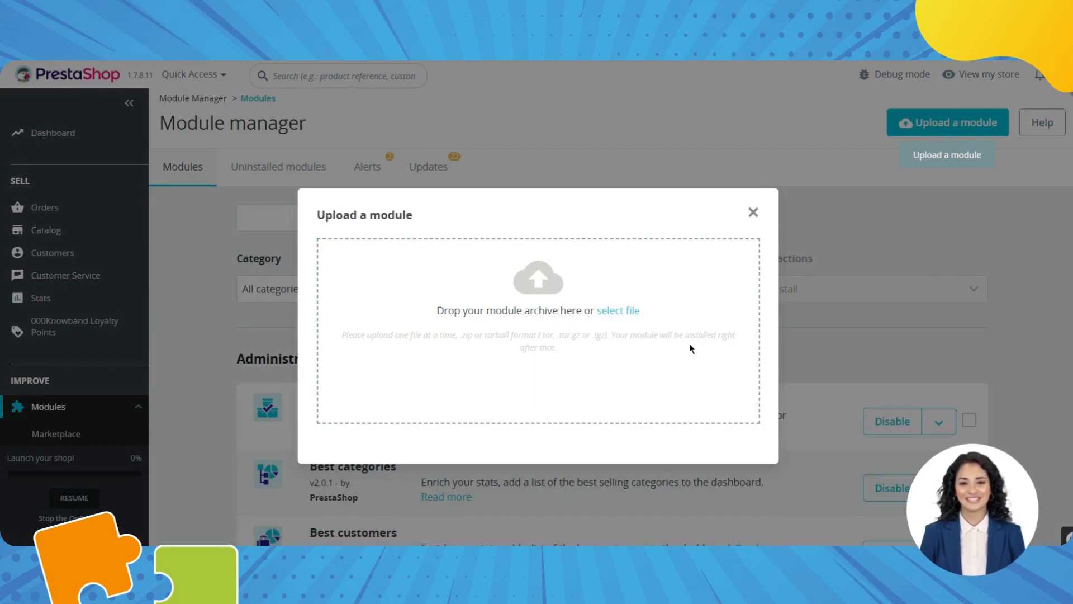
Upload the eBay Marketplace Integration zip, install it, and open its Configure page.
click(640, 316)
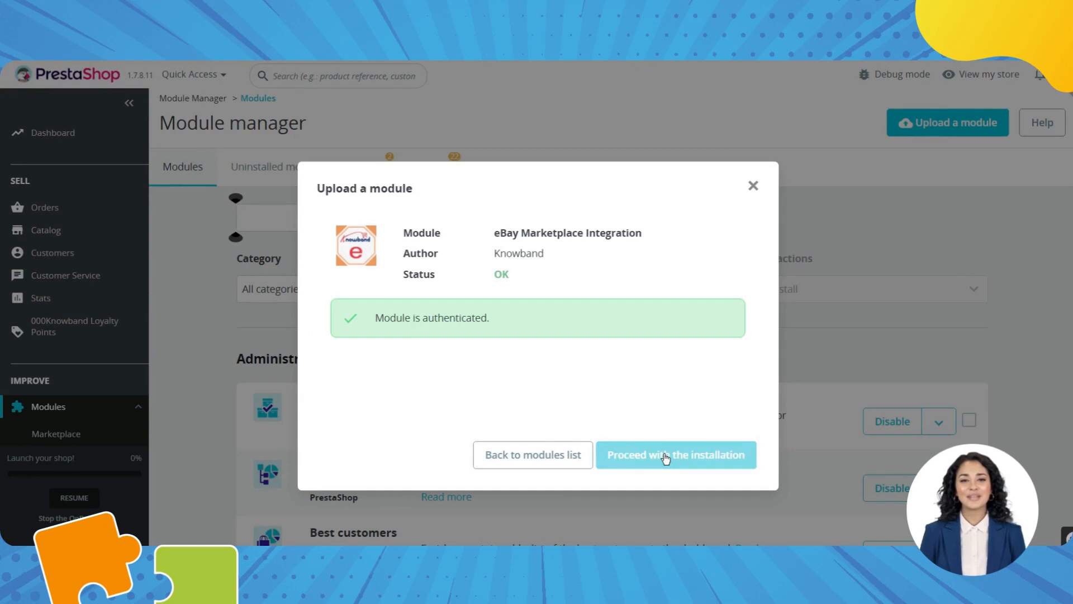
click(666, 459)
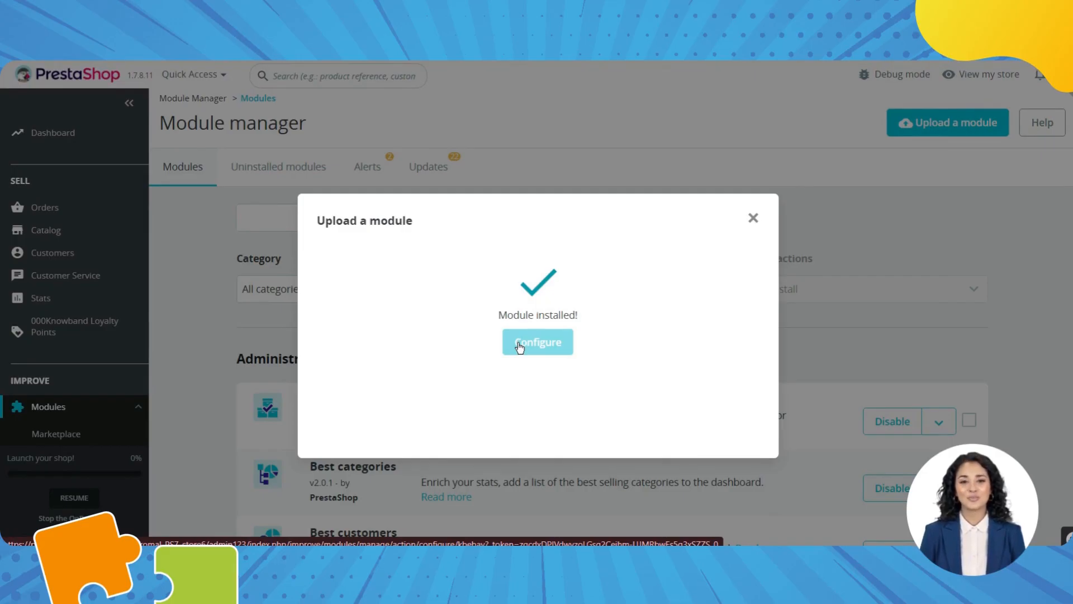
click(520, 347)
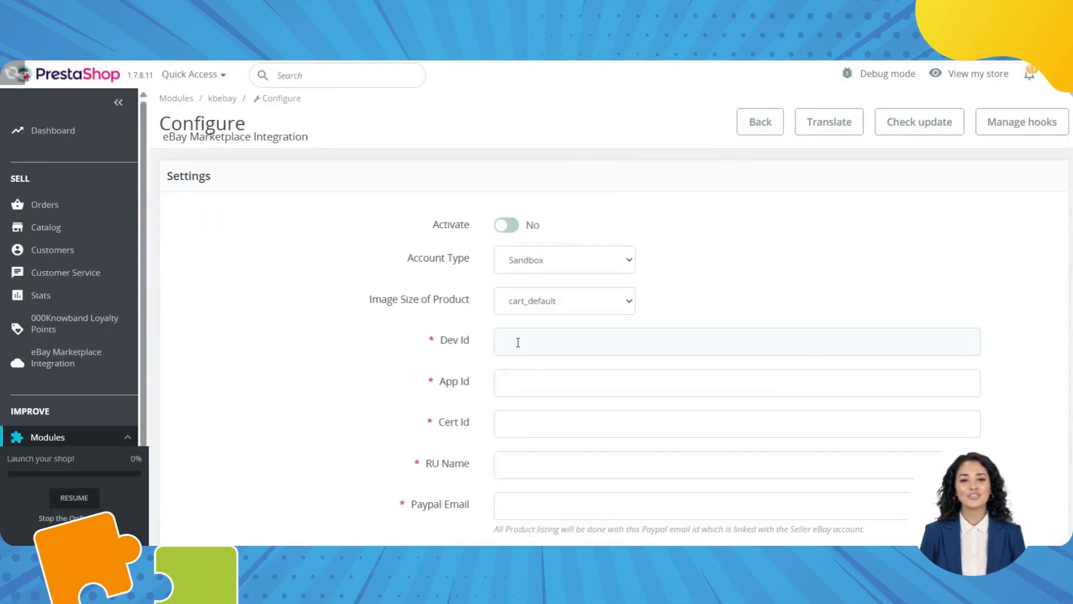
Switch the eBay module's Activate toggle to Yes.
scroll(518, 344, down, 5)
scroll(518, 344, up, 5)
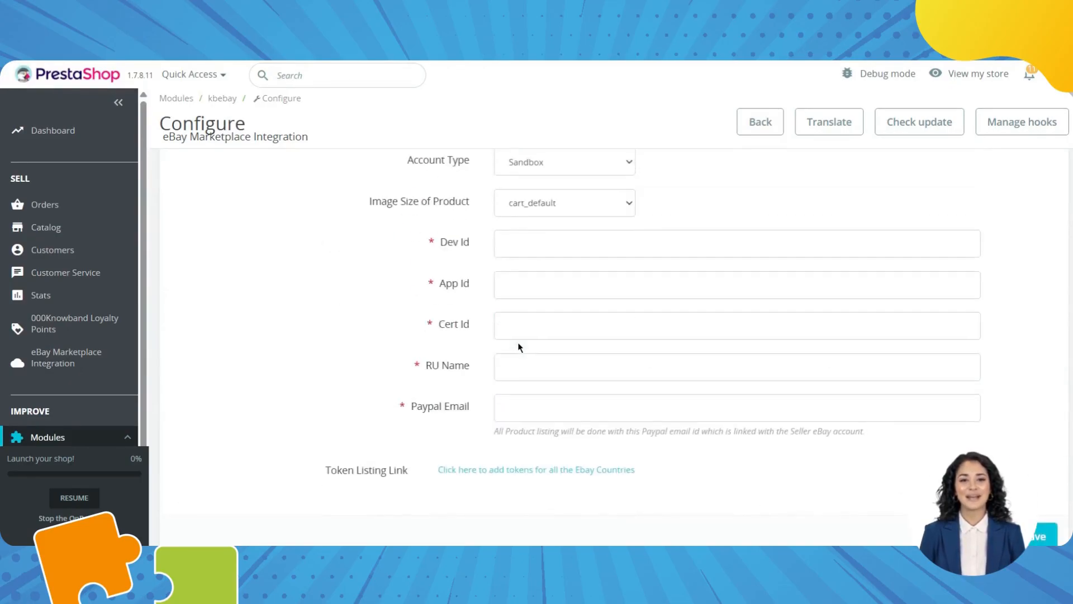
click(511, 228)
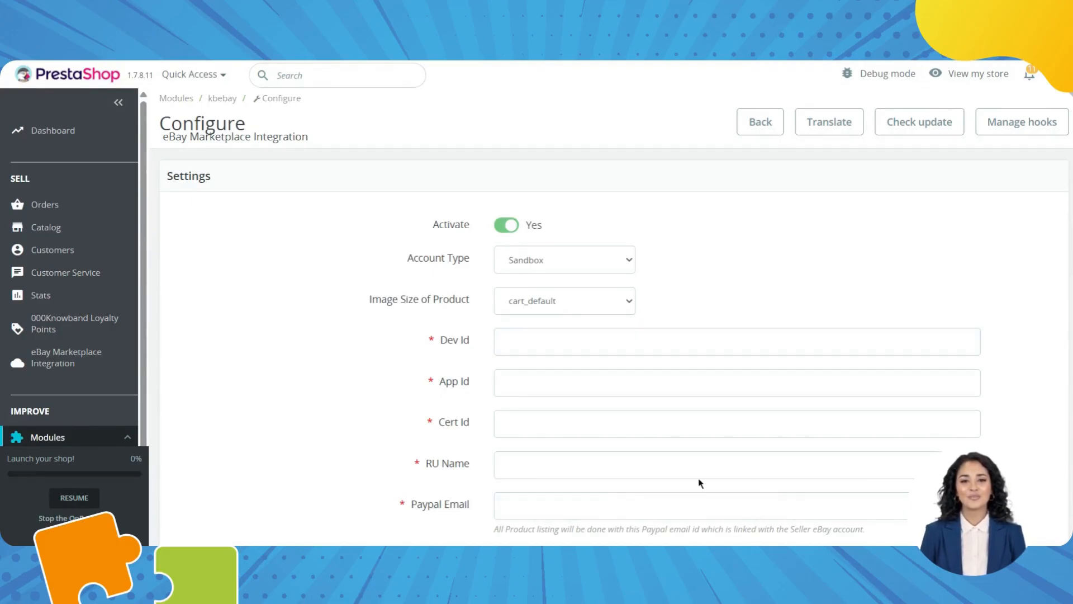
scroll(596, 481, down, 2)
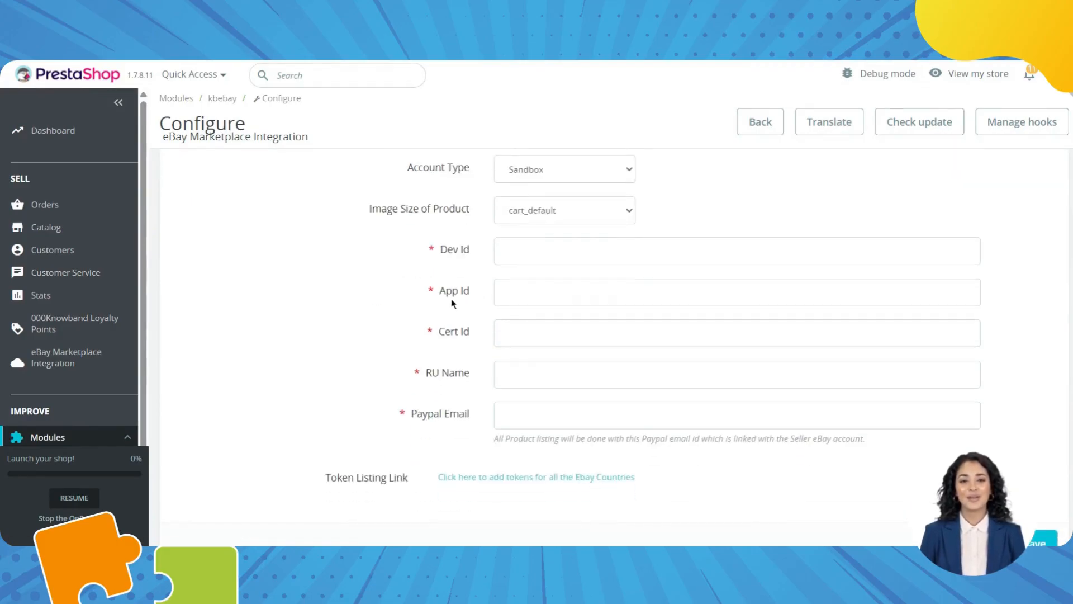
mouse_move(440, 377)
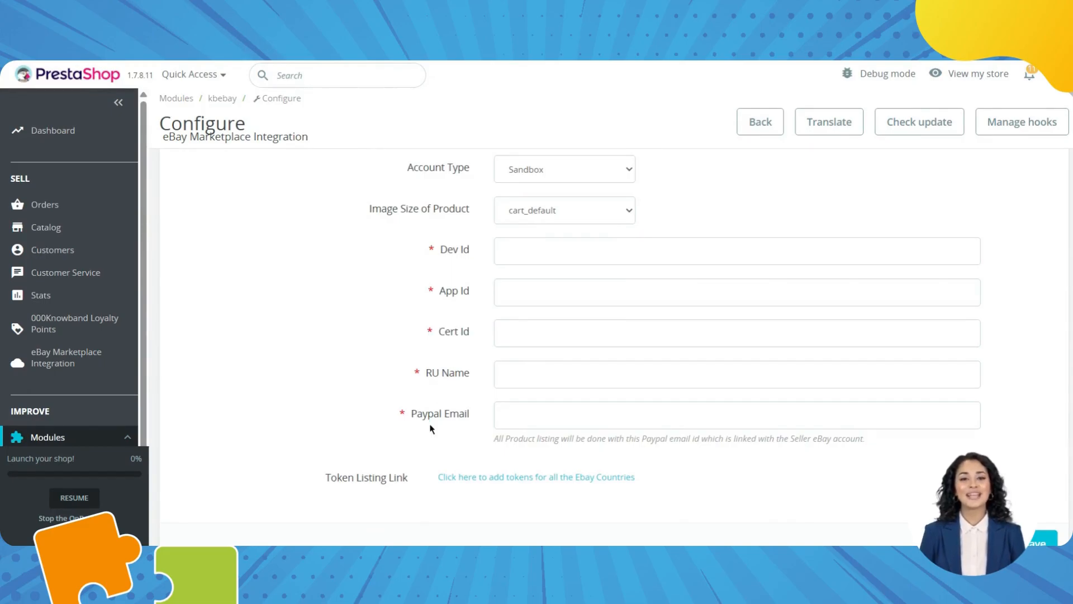
scroll(575, 384, up, 2)
Select the App Id field and review the rest of the settings form.
click(499, 374)
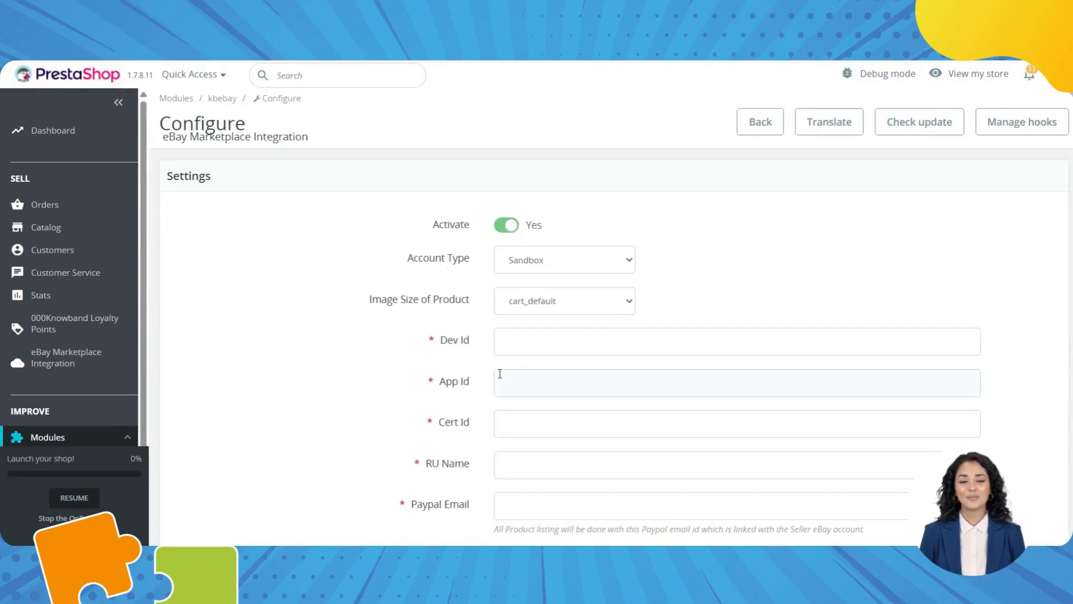
scroll(500, 374, down, 5)
scroll(409, 425, down, 2)
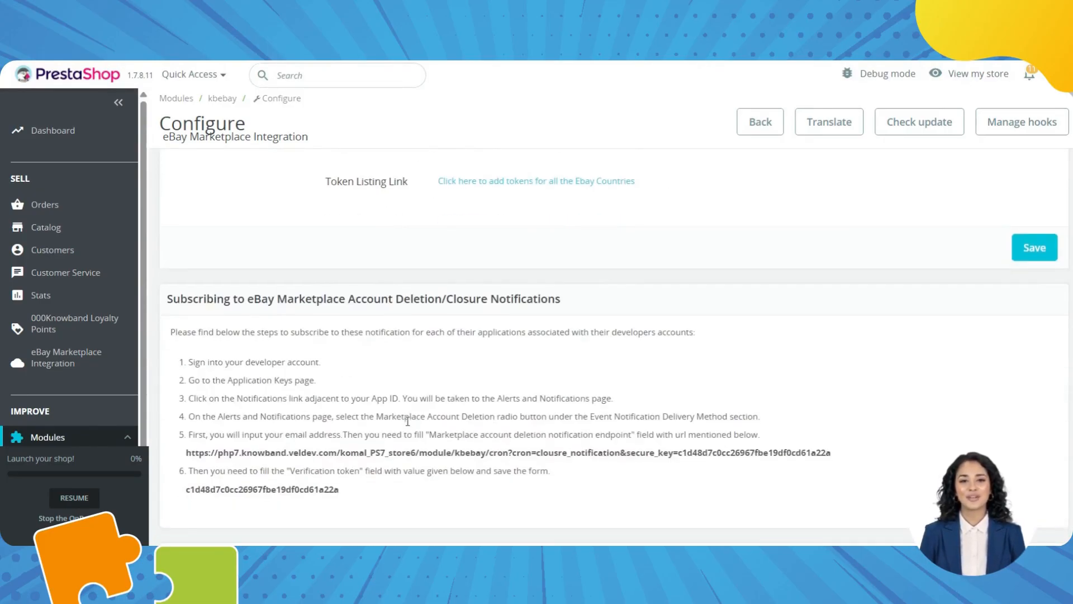
scroll(478, 324, up, 1)
scroll(478, 324, down, 2)
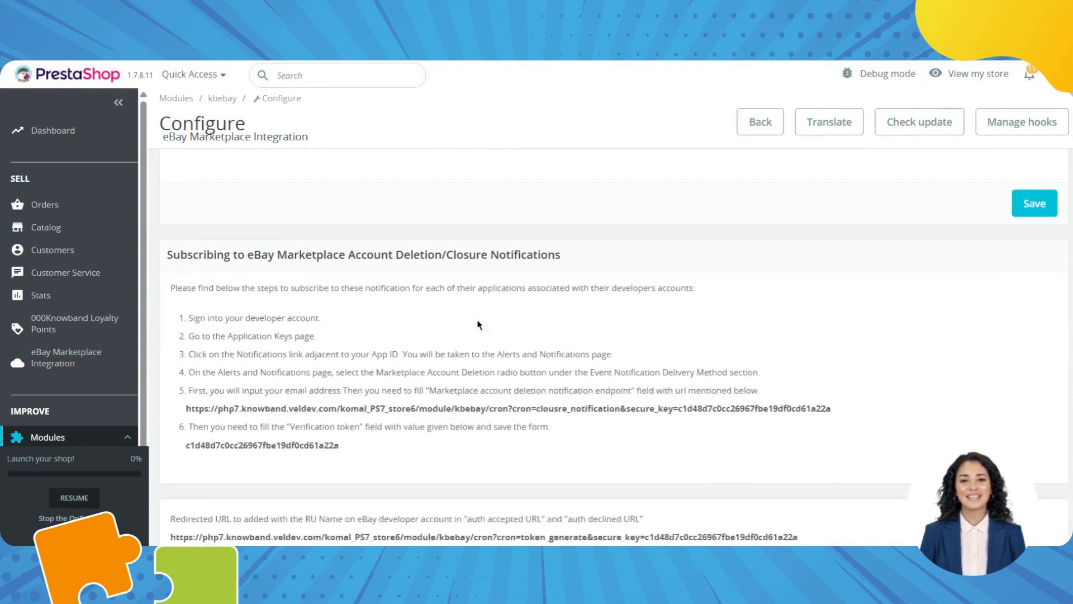
scroll(478, 324, down, 2)
scroll(479, 324, up, 5)
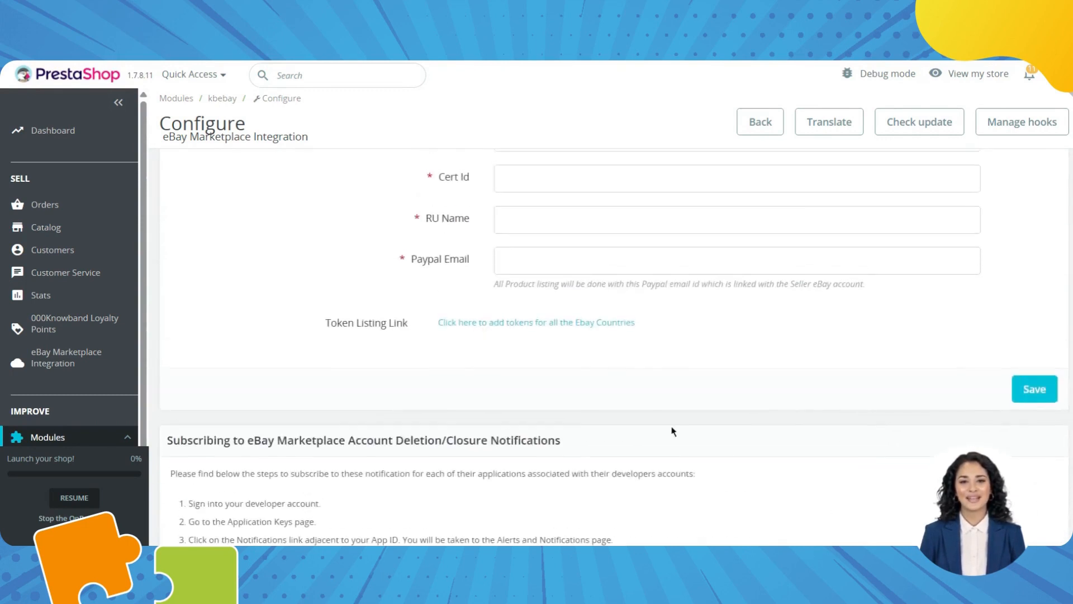
scroll(807, 515, down, 5)
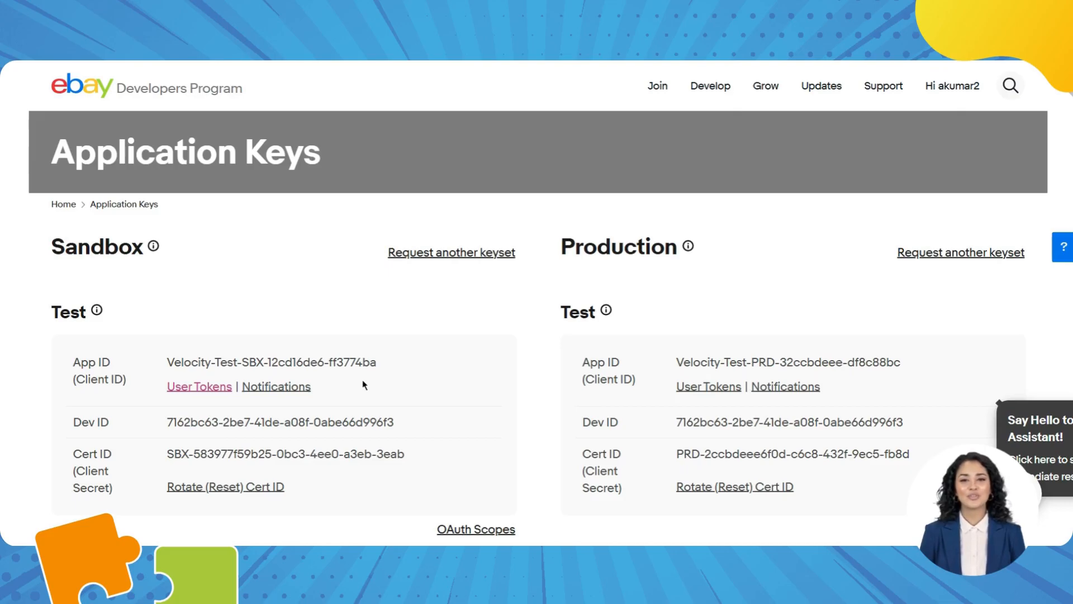
Paste the eBay Sandbox App ID, Dev ID and Cert ID into the module's matching fields.
drag(378, 362, 169, 362)
key(ctrl+c)
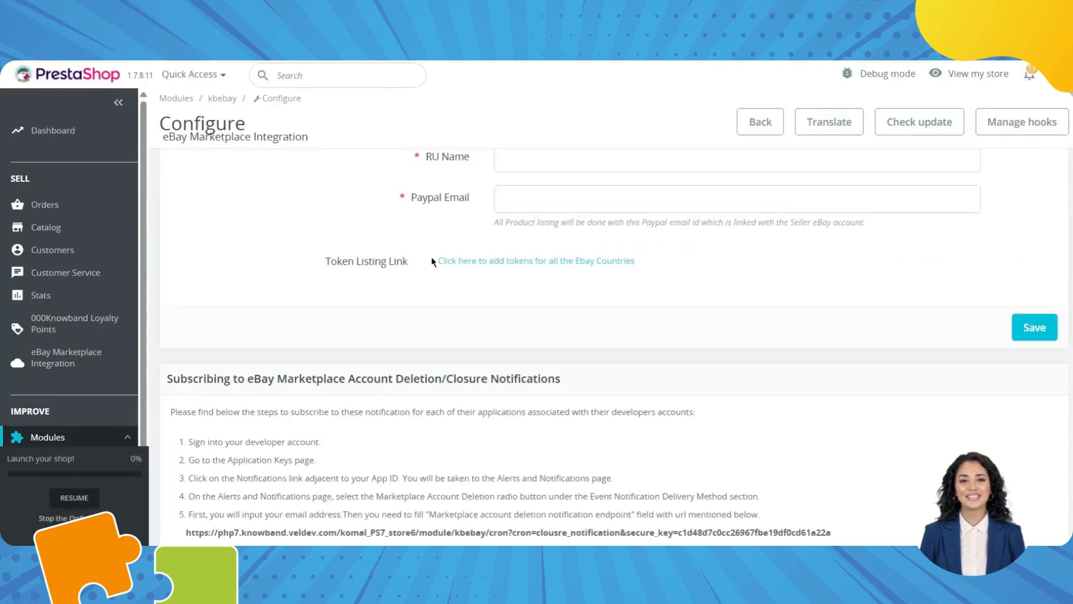
scroll(502, 294, up, 4)
click(505, 302)
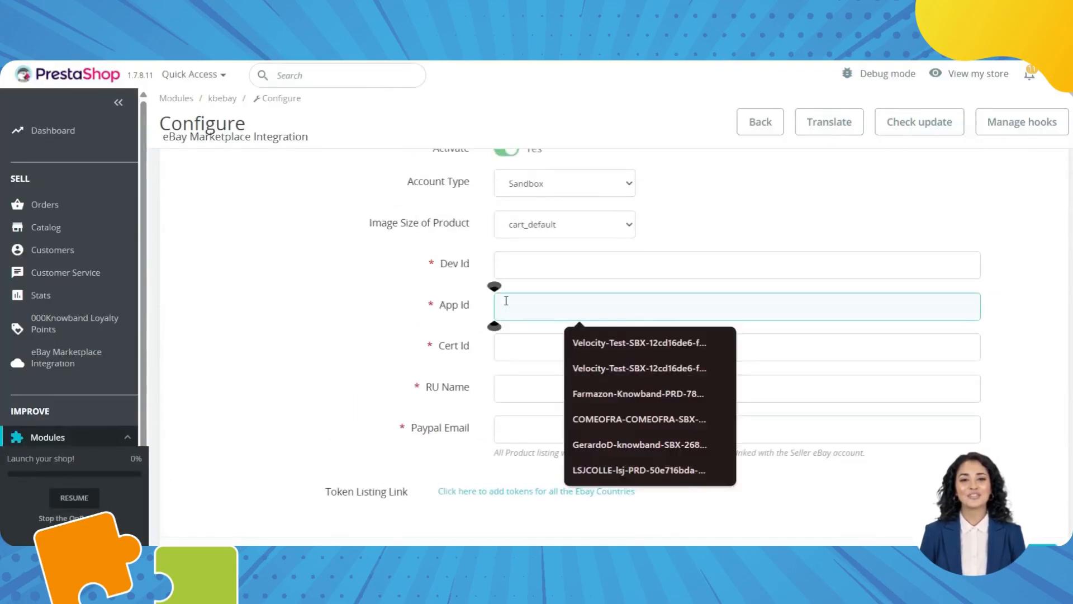
key(ctrl+v)
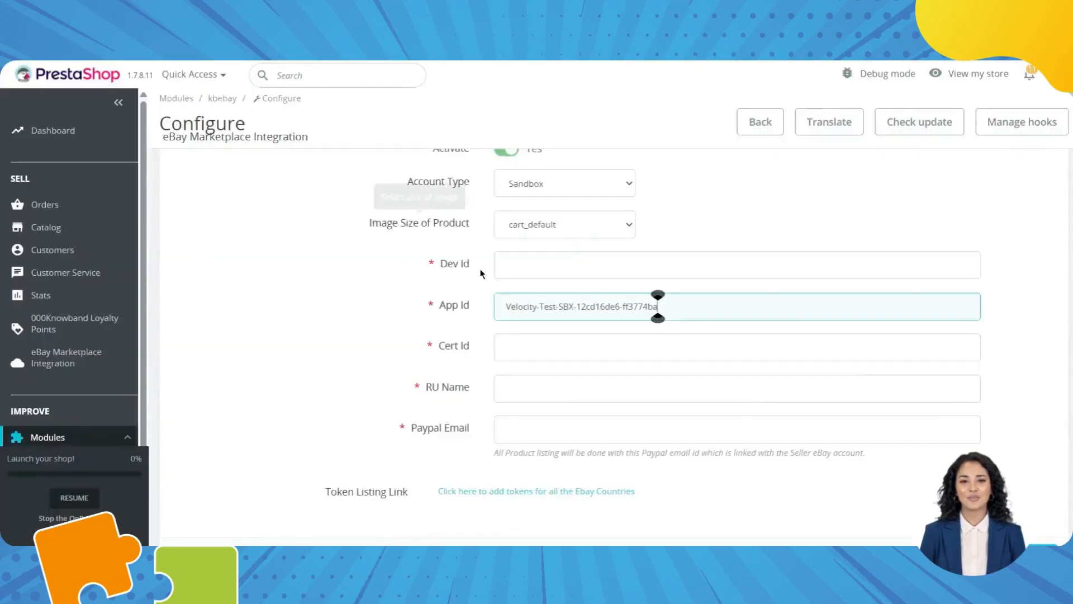
click(517, 267)
text(7162bc63-2be7-41de-a08f-0abe66d996f3)
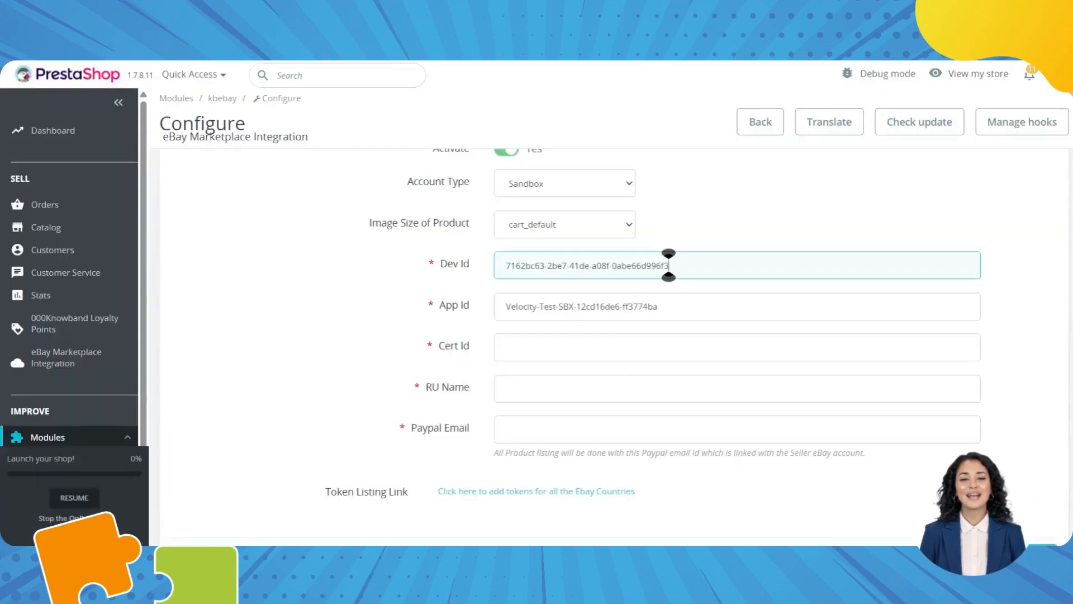
click(561, 351)
text(SBX-583977f59b25-0bc3-4ee0-a3eb-3eab)
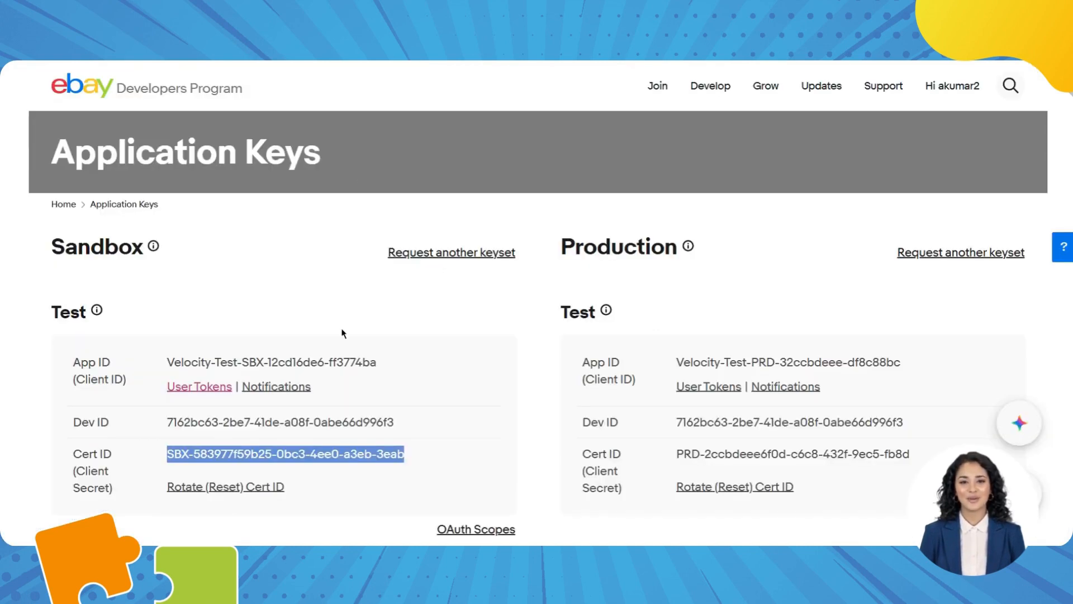
scroll(343, 333, down, 3)
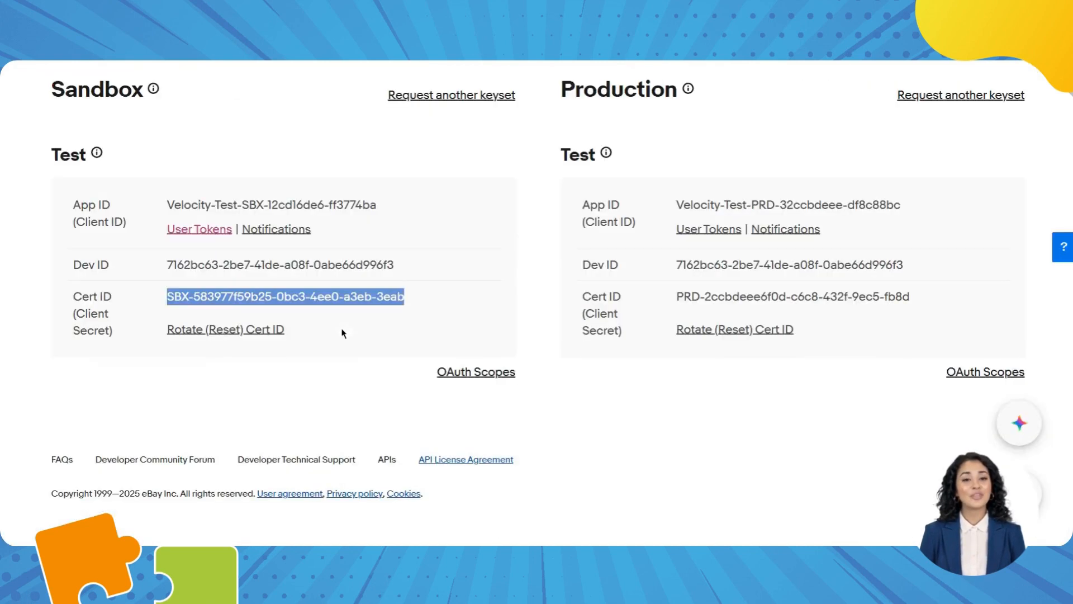
Open the sandbox app's user token settings and add a new RuName redirect entry.
scroll(389, 380, up, 2)
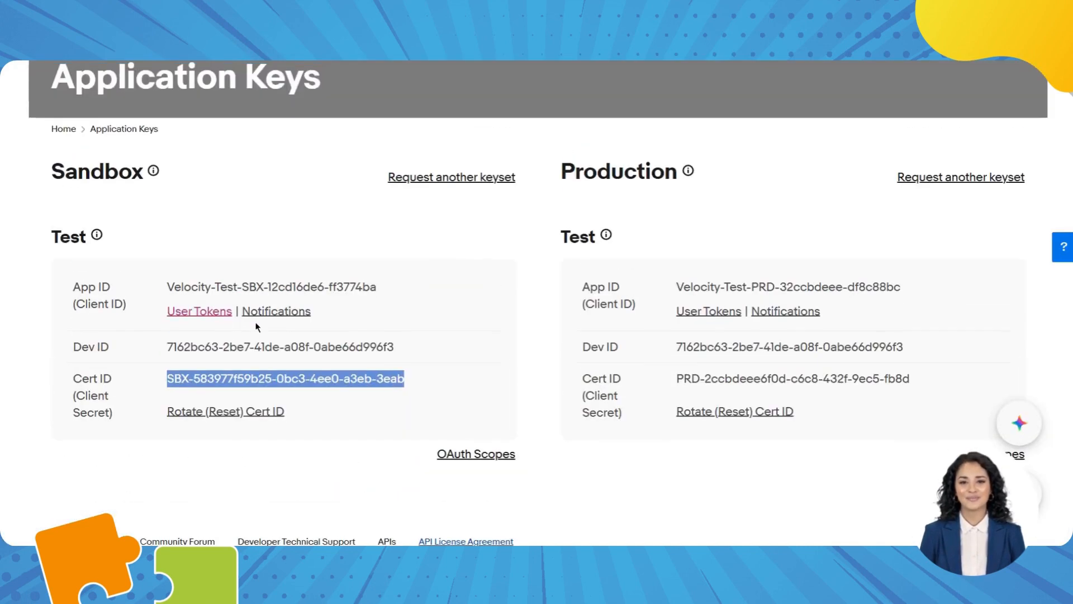
click(207, 313)
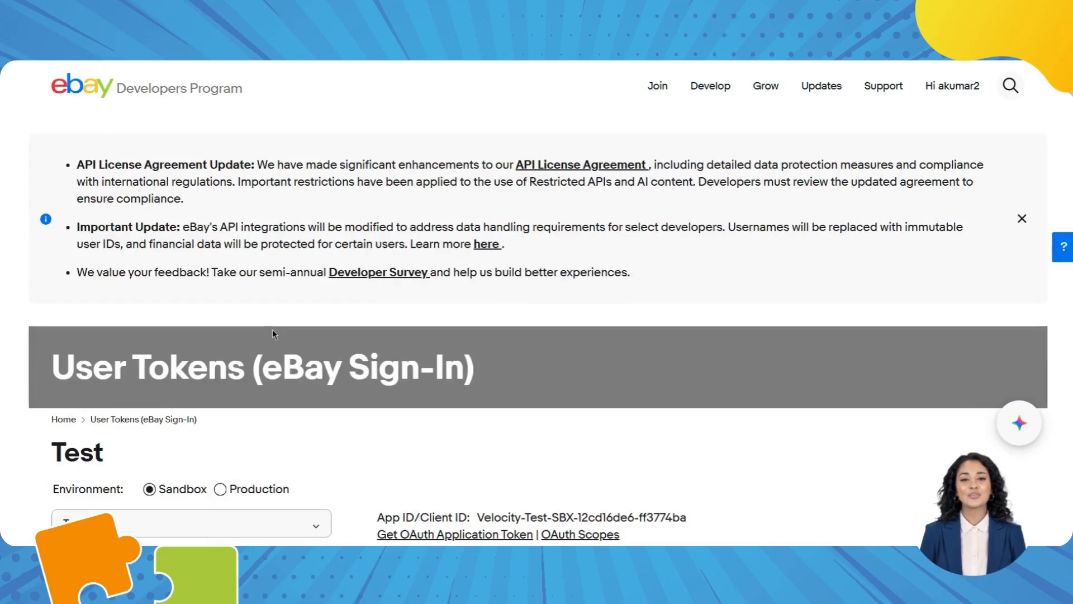
scroll(371, 460, down, 10)
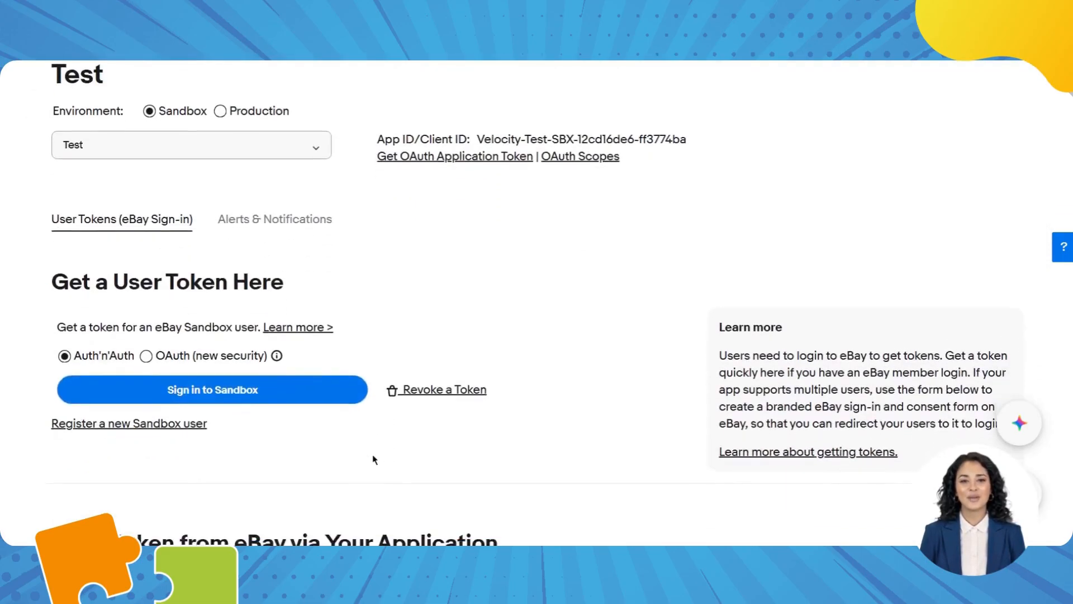
scroll(374, 459, down, 5)
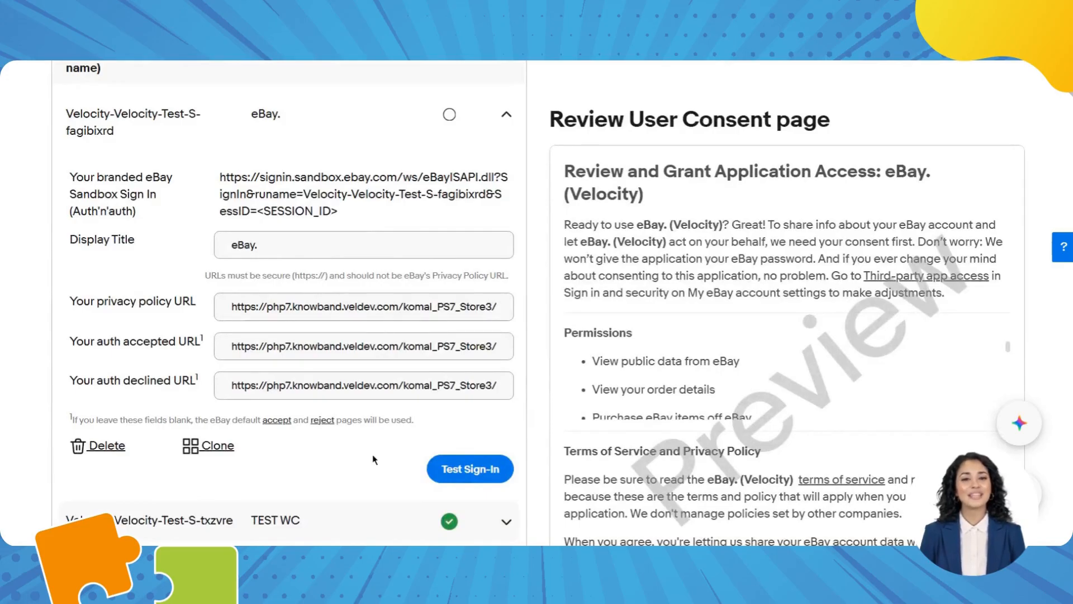
scroll(327, 200, up, 3)
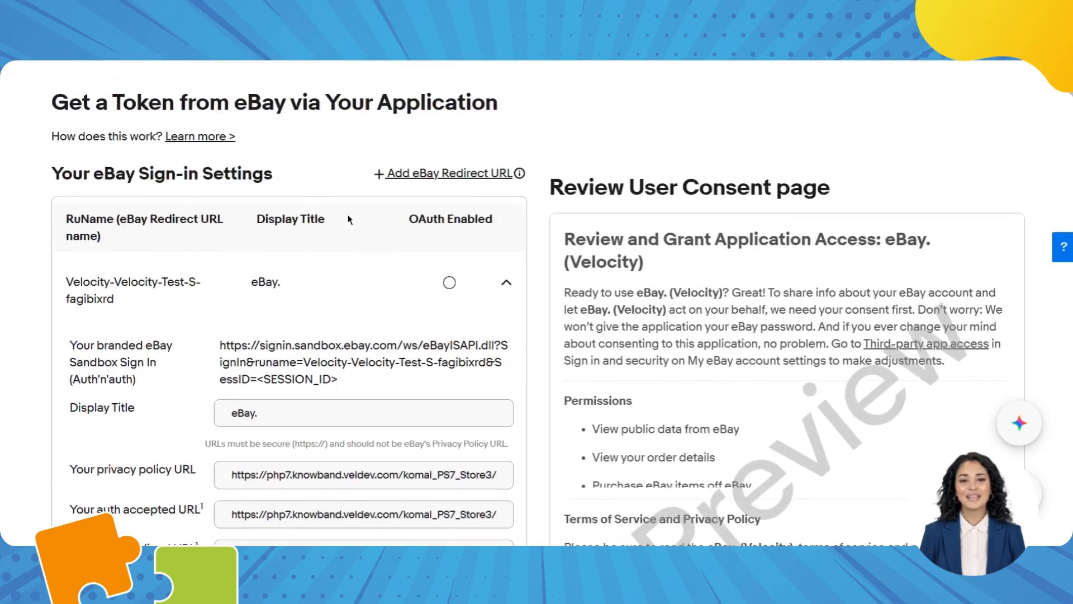
click(445, 175)
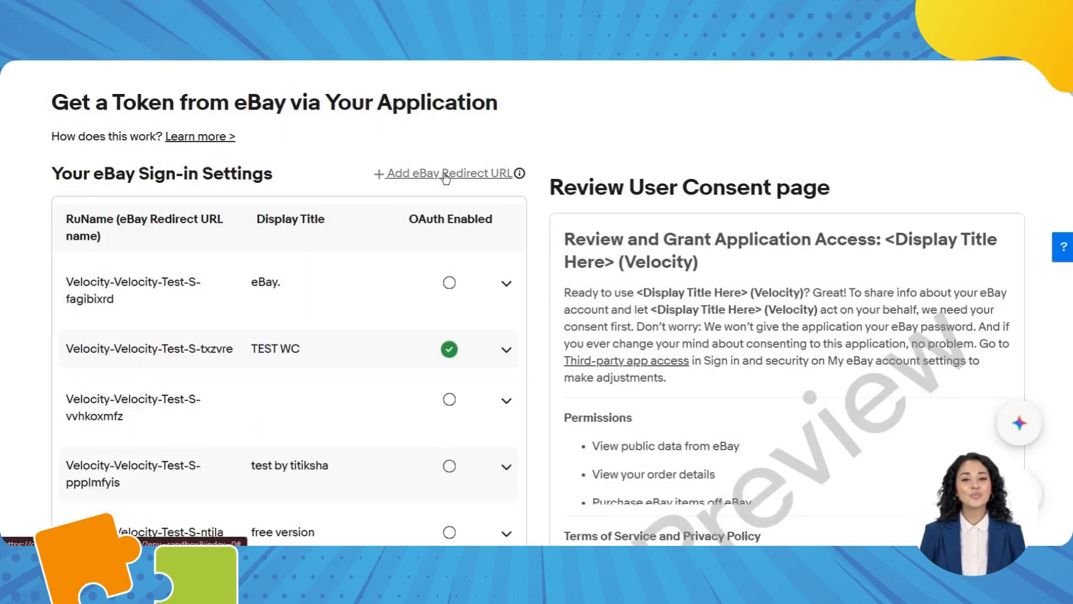
scroll(454, 403, down, 20)
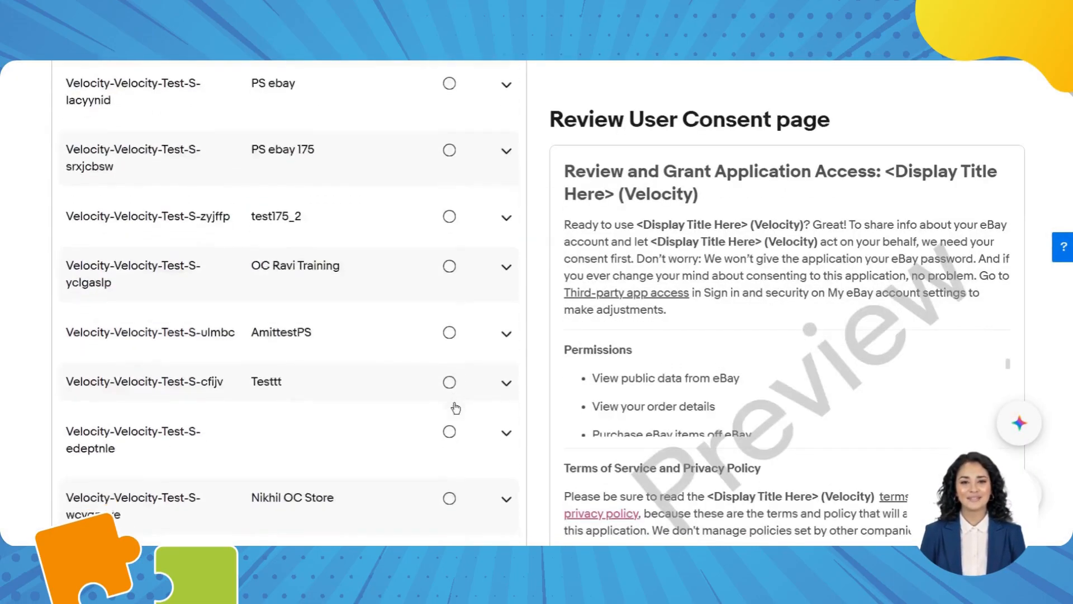
scroll(454, 402, down, 4)
scroll(308, 305, up, 5)
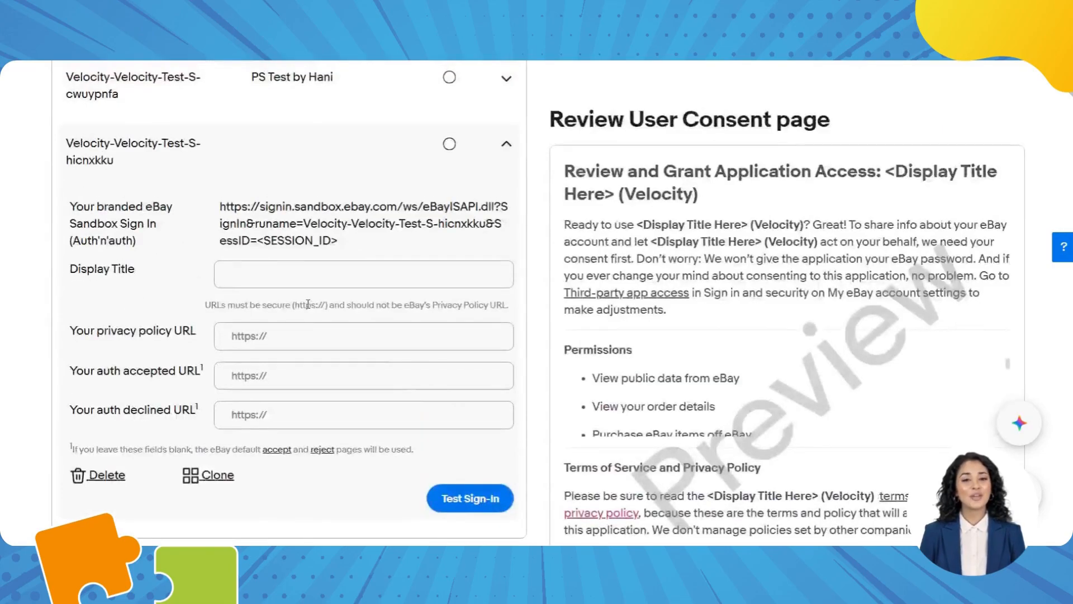
Copy the new sandbox RuName into the module's RU Name field.
drag(63, 146, 135, 175)
key(ctrl+c)
key(alt+Tab)
click(541, 390)
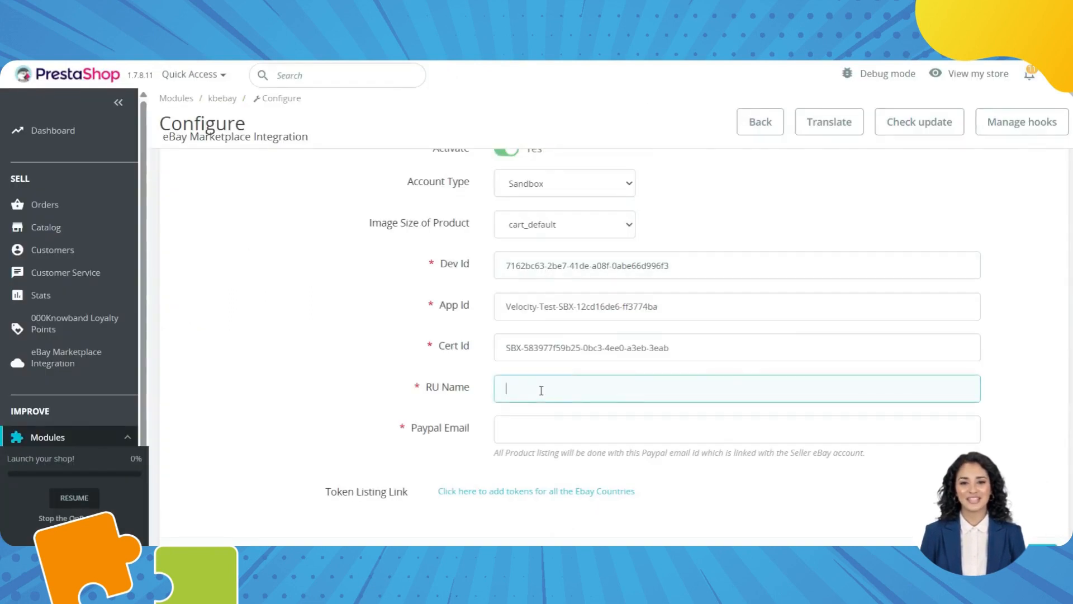
key(ctrl+v)
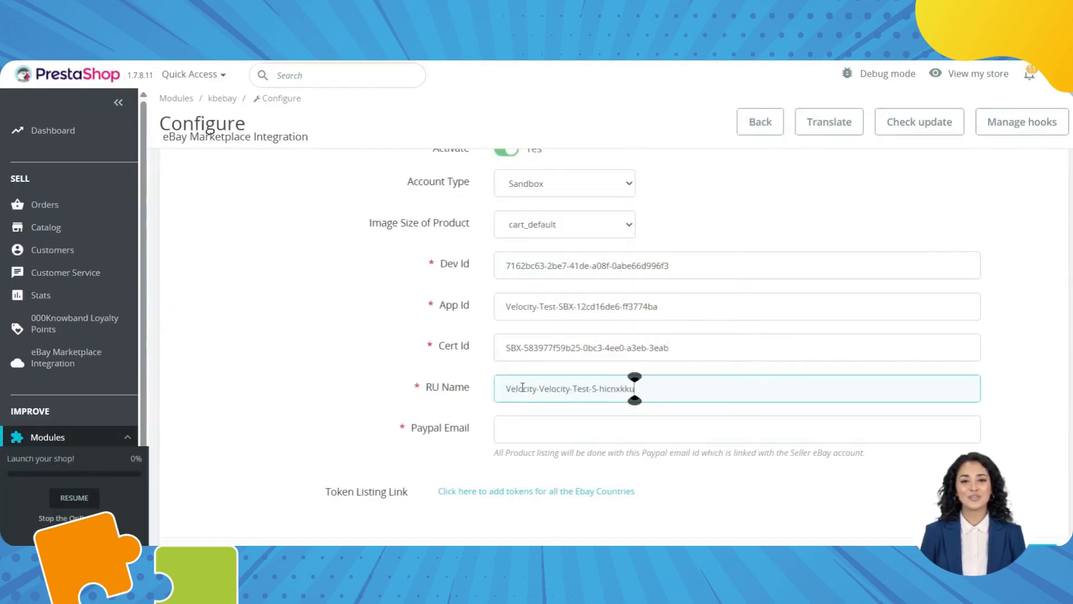
scroll(522, 387, down, 10)
Set the store URL as the RuName's accepted/declined URLs, enable OAuth, and save module settings.
key(alt+Tab)
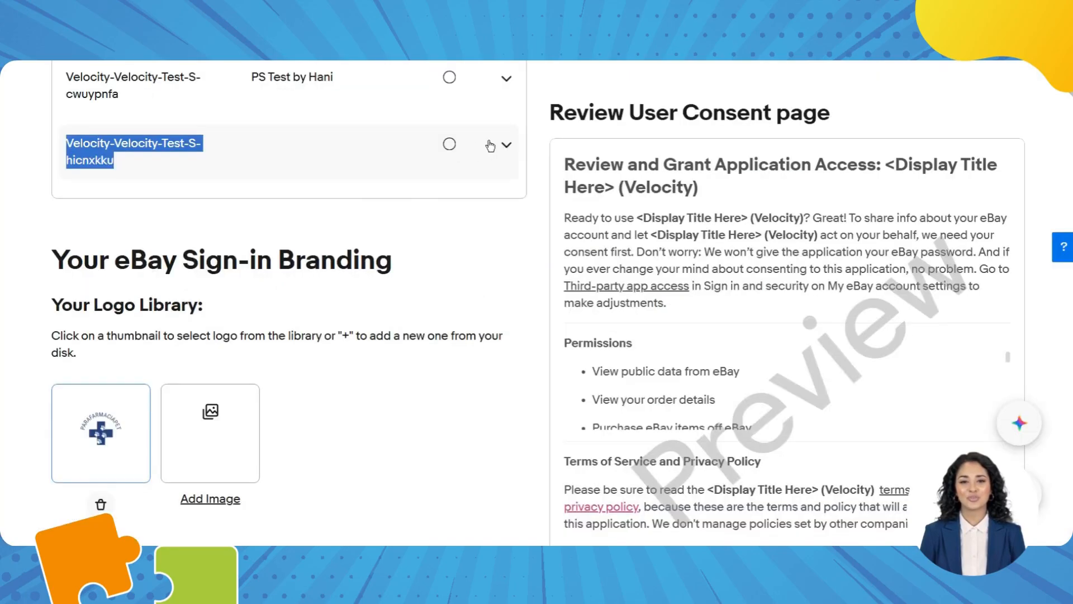
click(490, 146)
click(314, 415)
key(ctrl+v)
drag(263, 415, 188, 416)
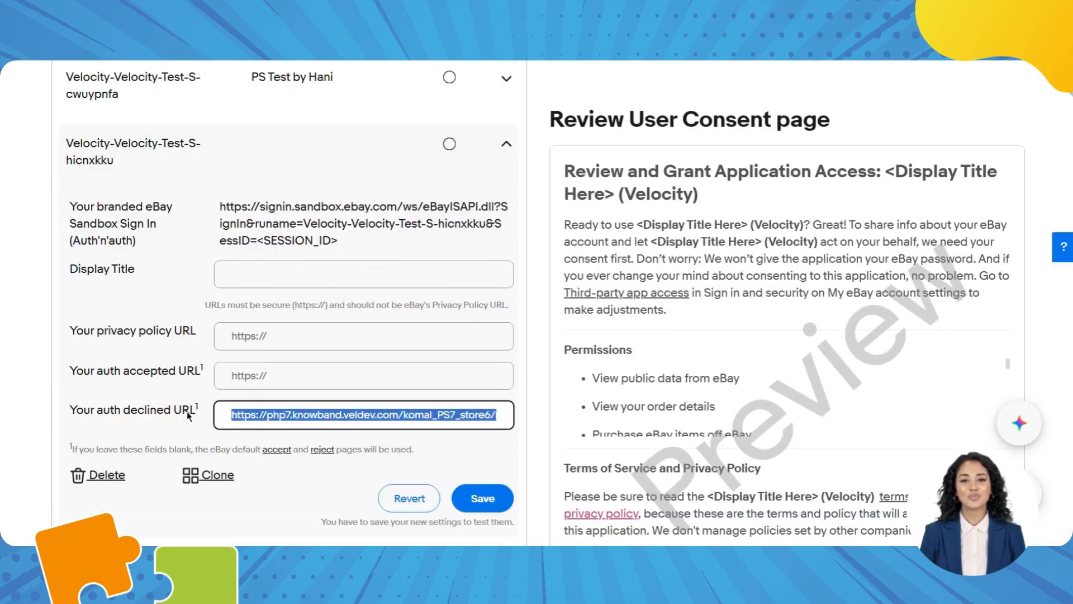
click(311, 372)
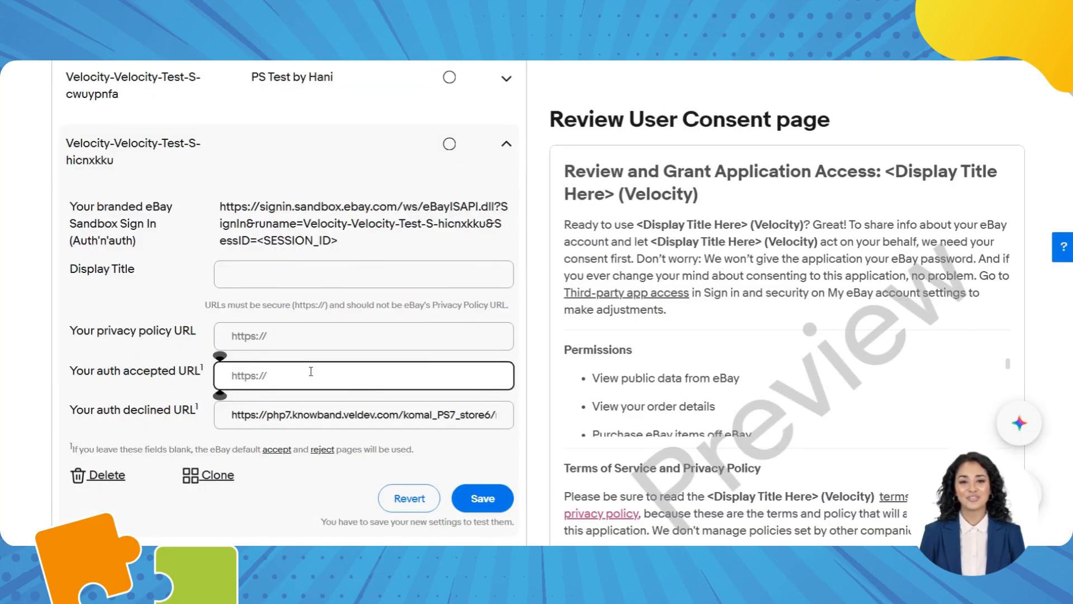
key(ctrl+v)
click(482, 498)
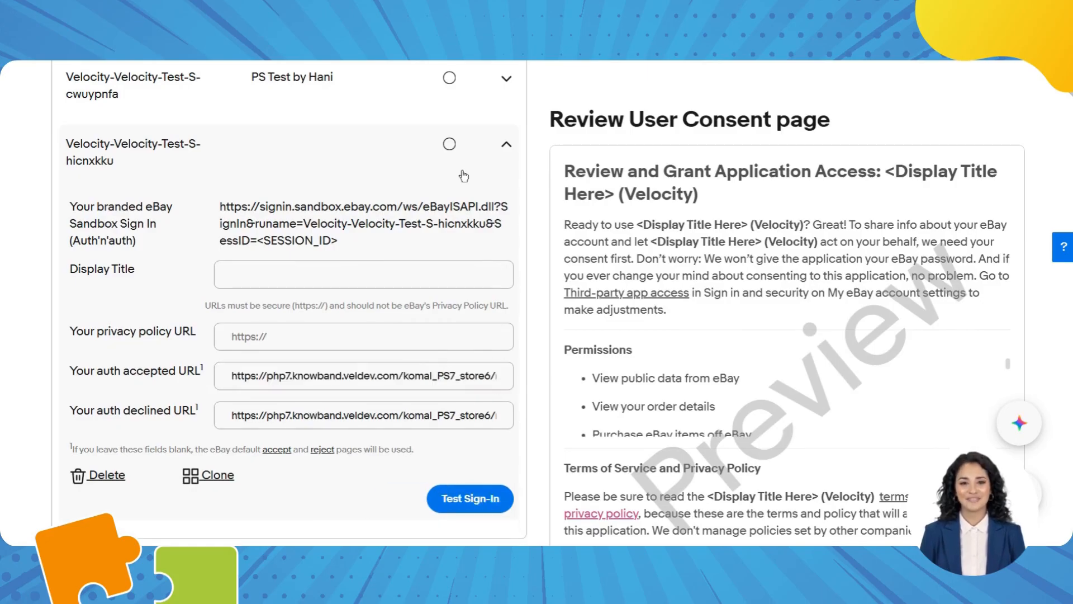
click(449, 145)
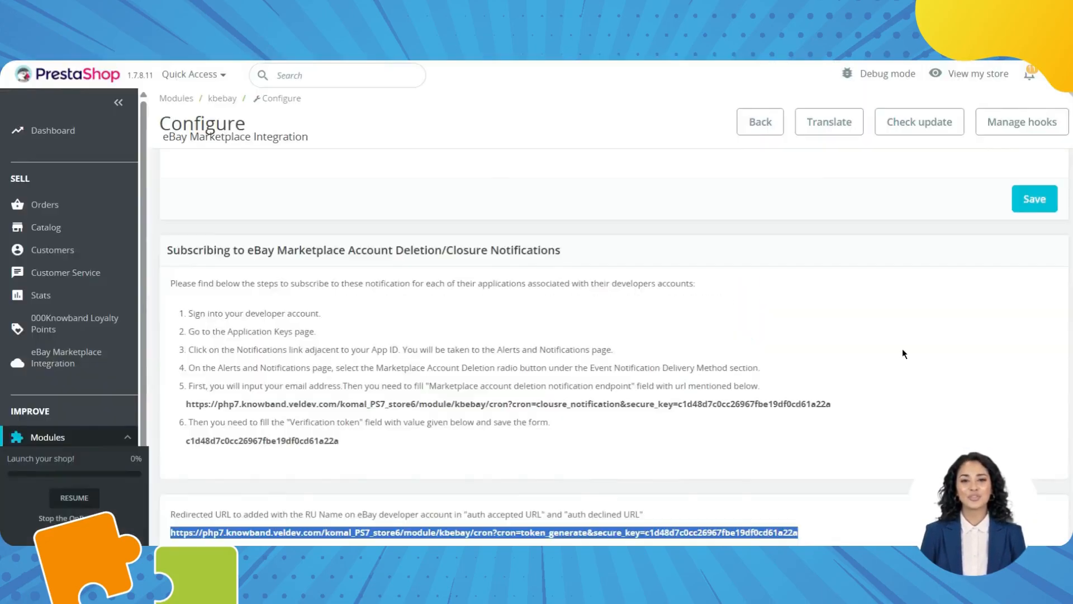
scroll(928, 346, up, 2)
click(1022, 316)
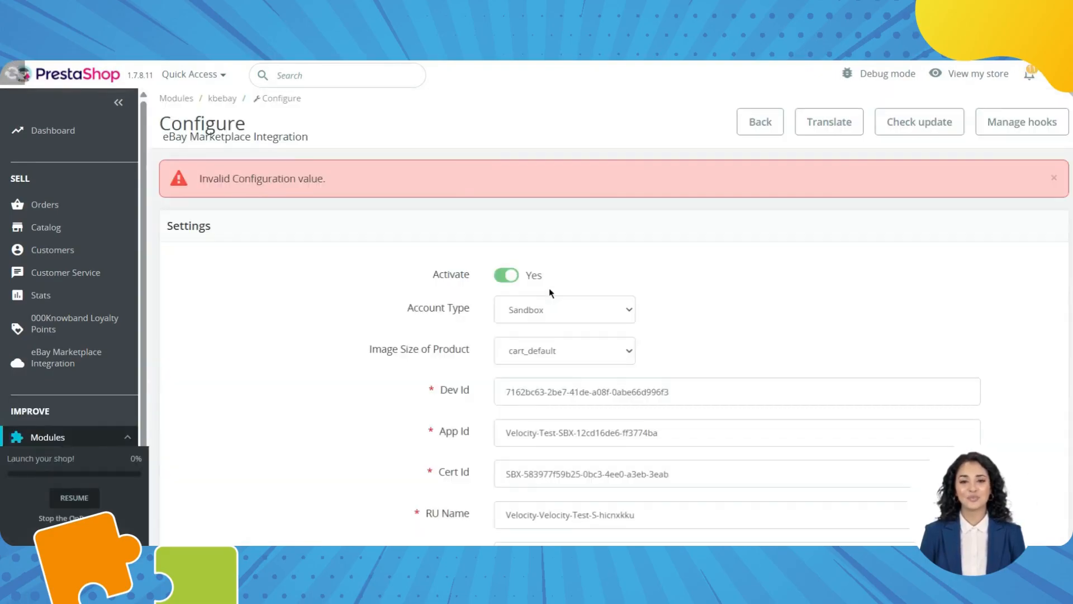
Fix the PayPal email, save the eBay settings successfully, and open the Countries Token list.
scroll(551, 293, down, 5)
scroll(550, 293, up, 2)
click(550, 302)
key(ctrl+v)
text(t)
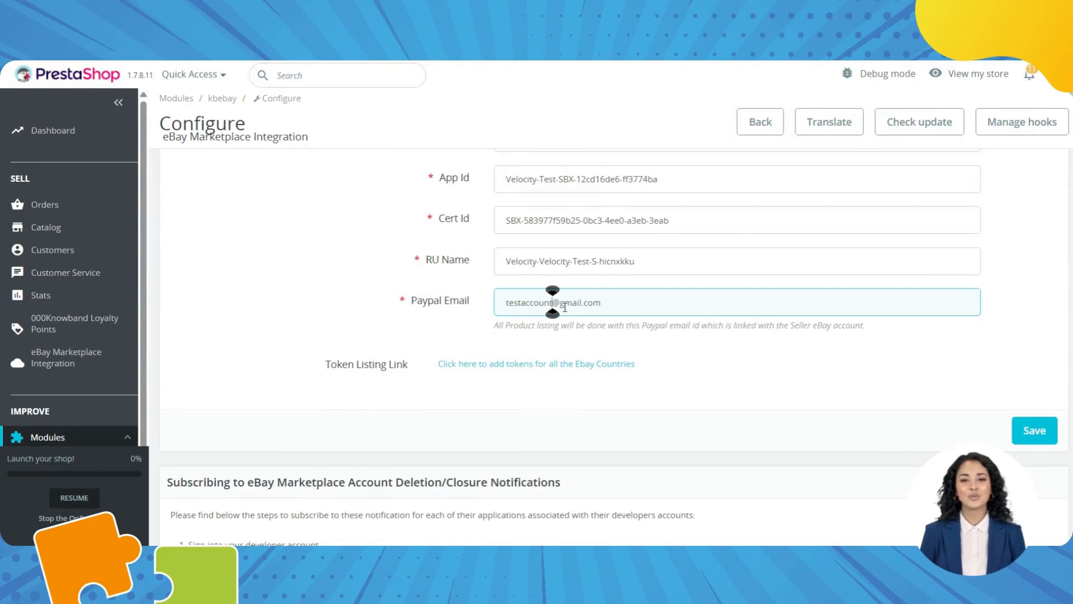
click(1035, 430)
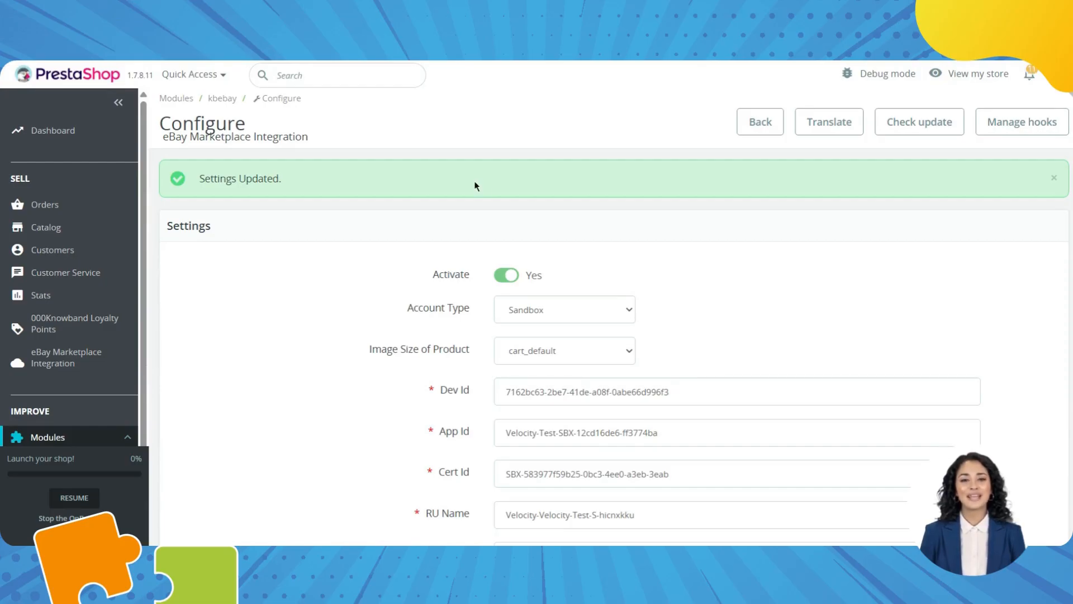
scroll(263, 173, down, 5)
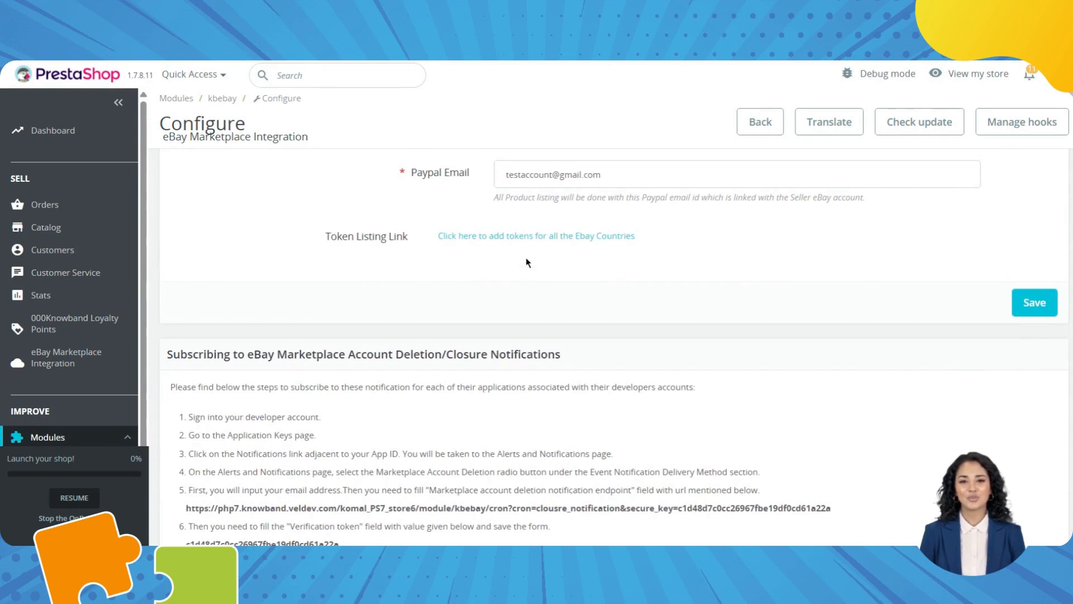
click(534, 237)
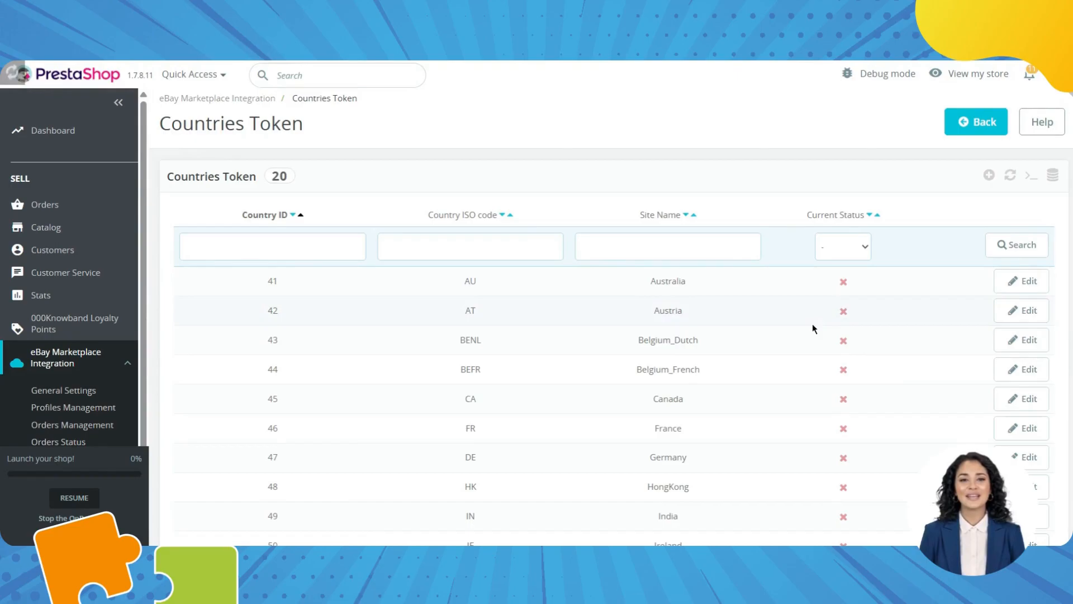
Start connecting the US token to eBay from the Countries Token list.
scroll(813, 324, down, 5)
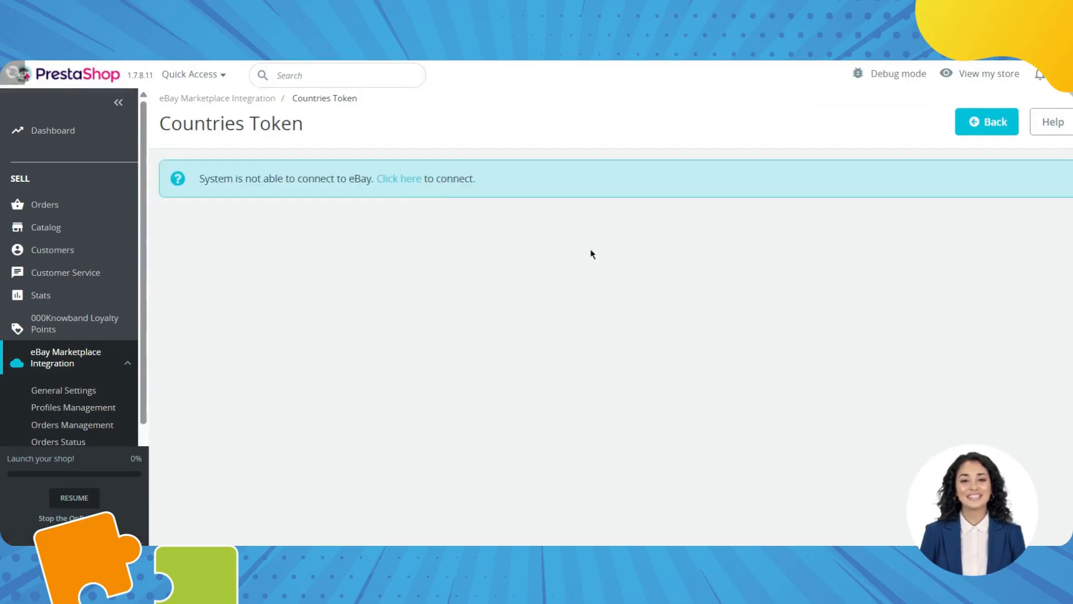
click(400, 181)
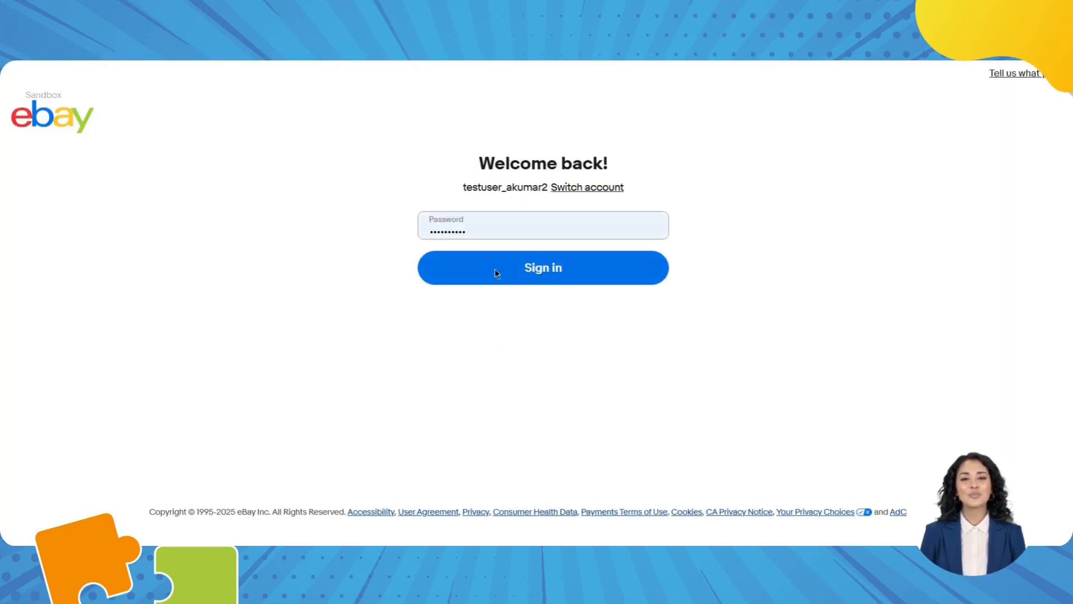
Sign in to the eBay Sandbox account and close the success tab to return to the store.
click(526, 273)
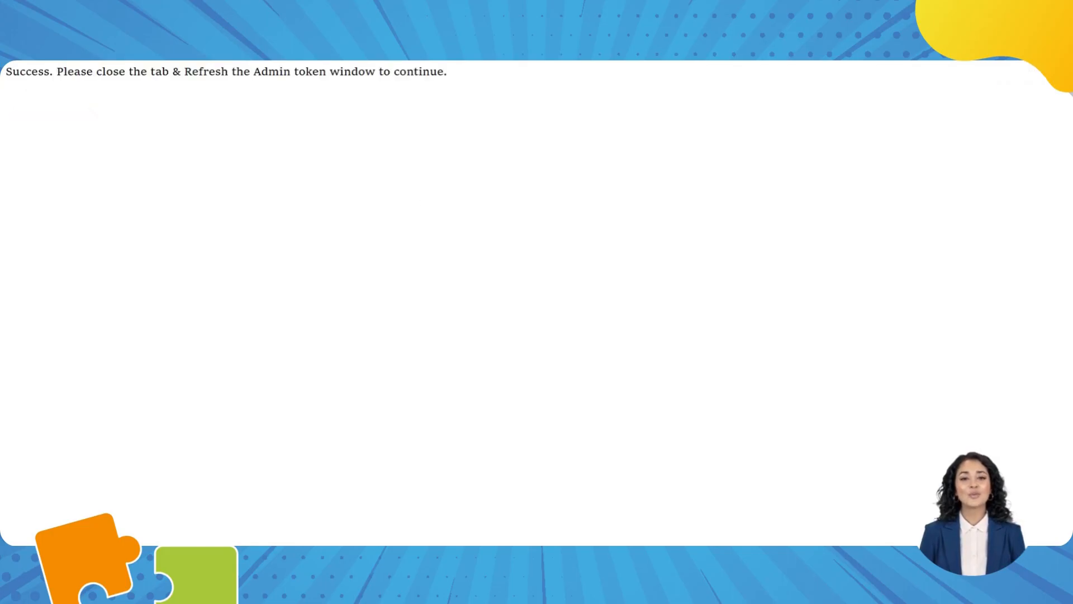
drag(406, 85, 223, 84)
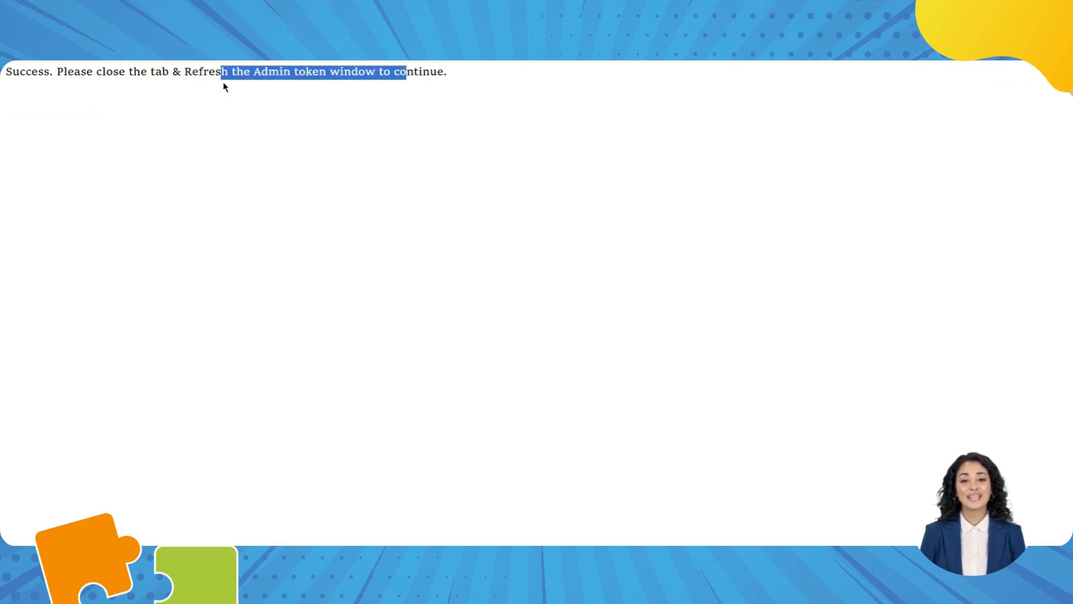
key(ctrl+w)
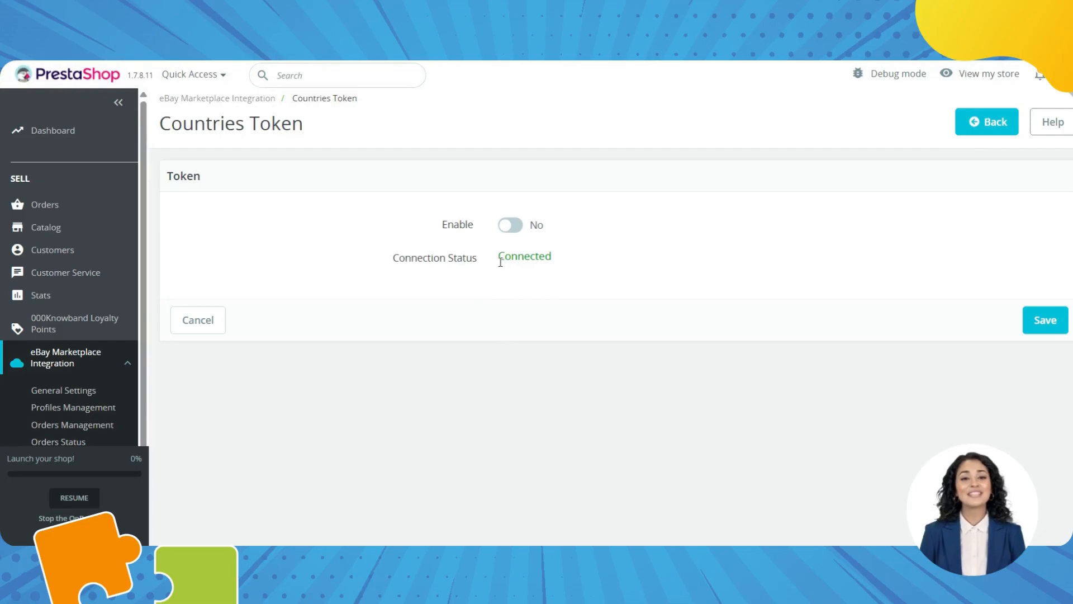
Enable the Connected US eBay token and save it.
drag(498, 256, 558, 260)
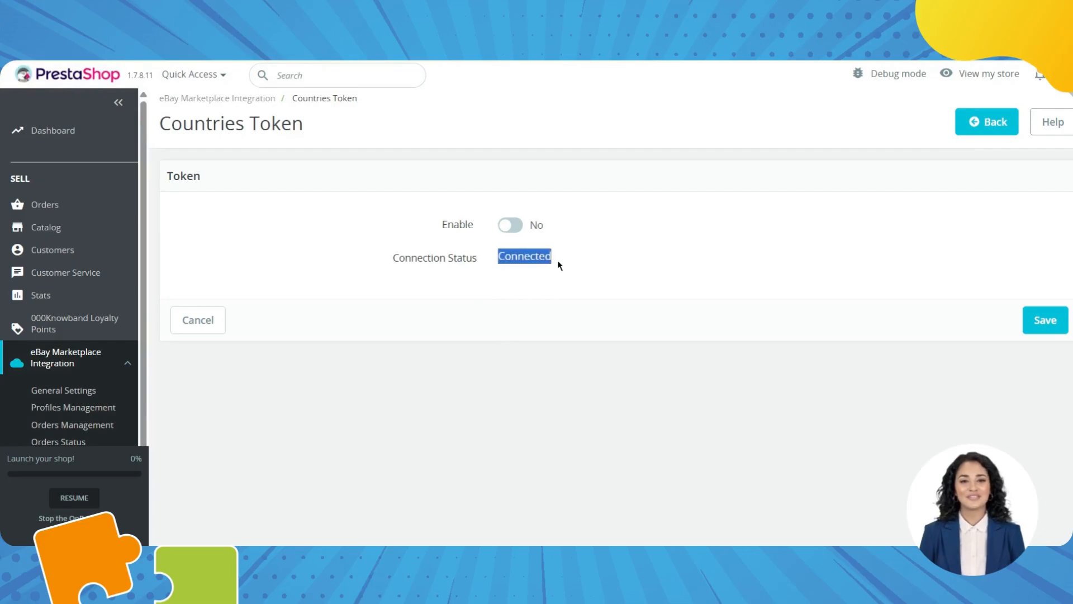
click(519, 229)
click(1060, 327)
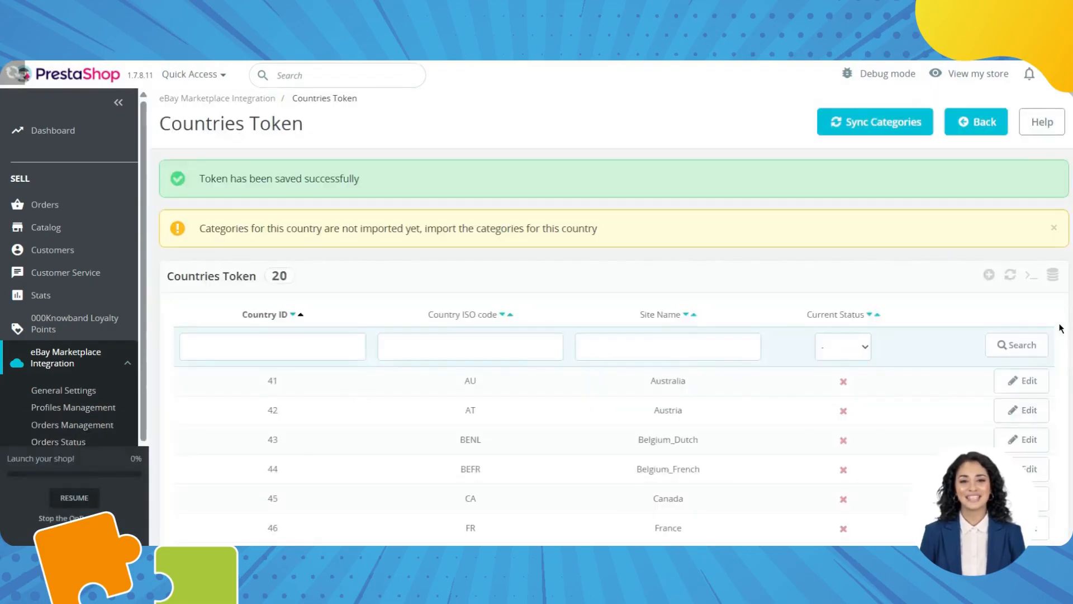
scroll(841, 382, down, 8)
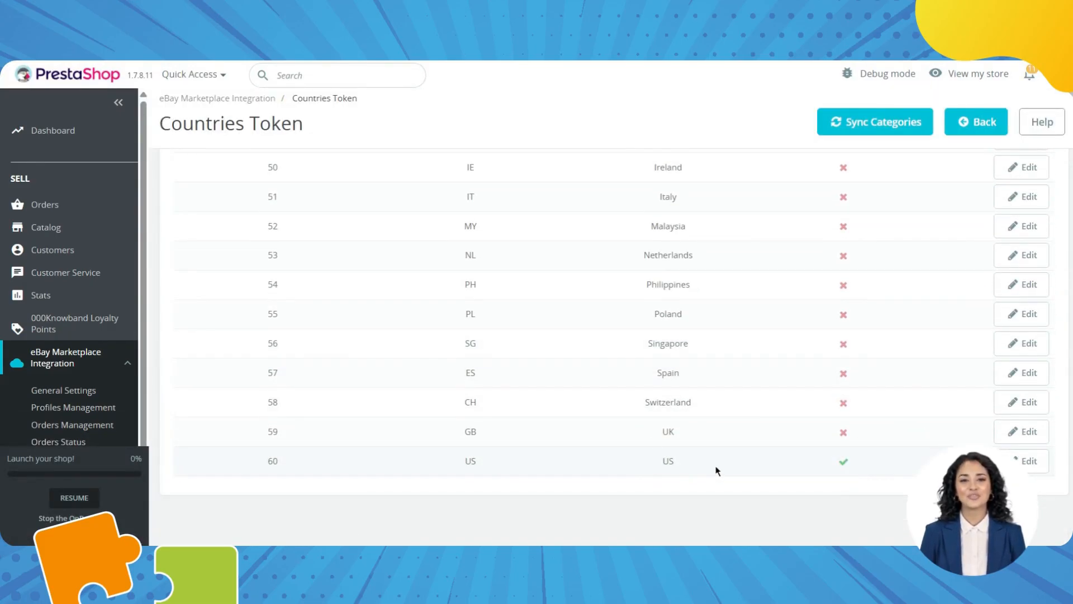
Confirm US is active in the country token list, then go to Profiles Management.
click(73, 396)
scroll(545, 398, down, 5)
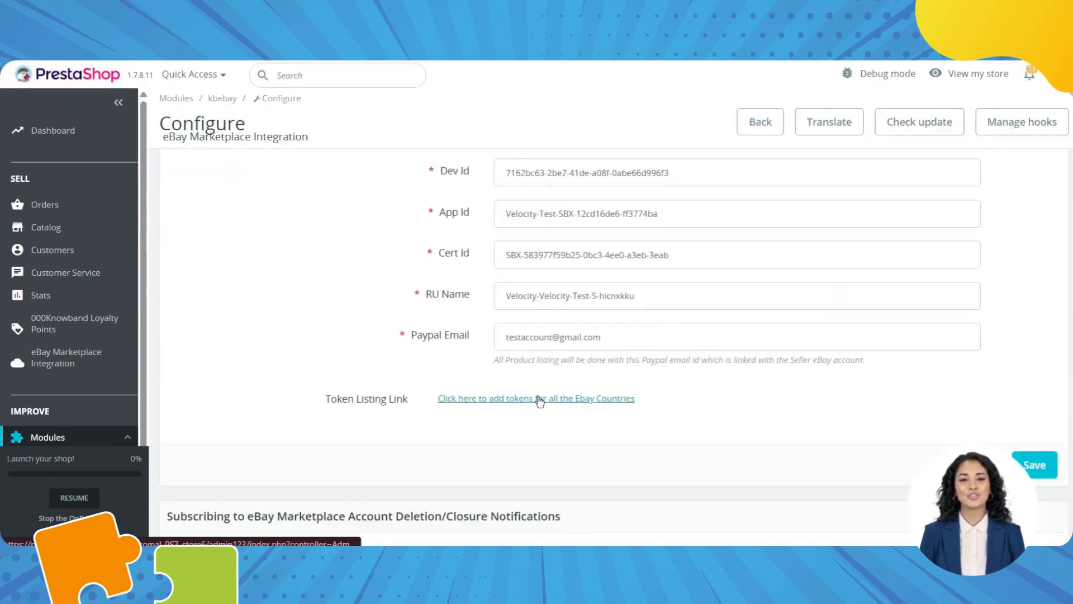
click(540, 399)
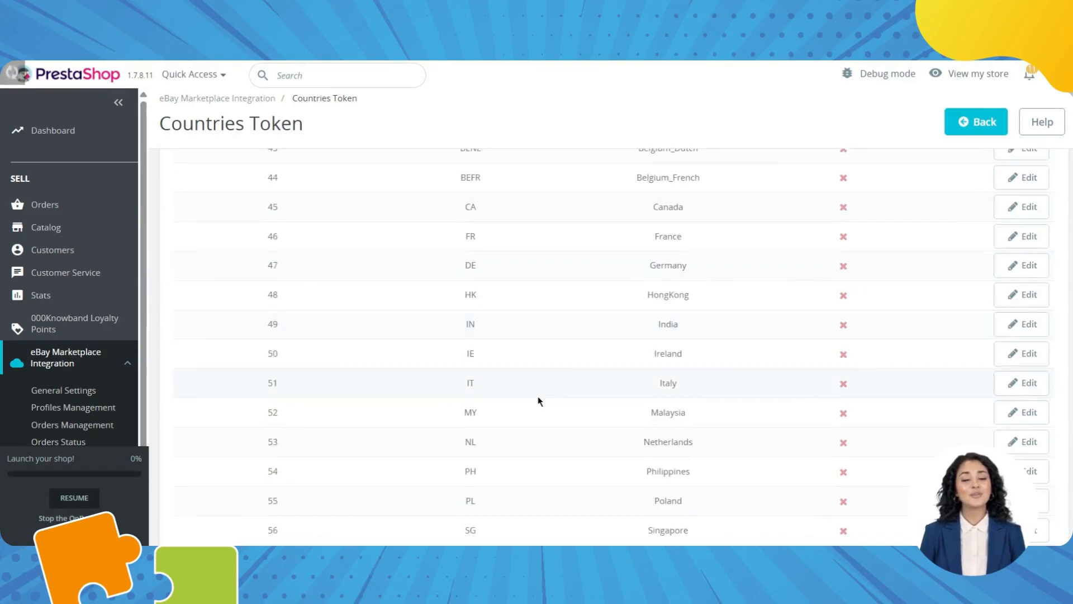
scroll(538, 401, down, 2)
click(95, 414)
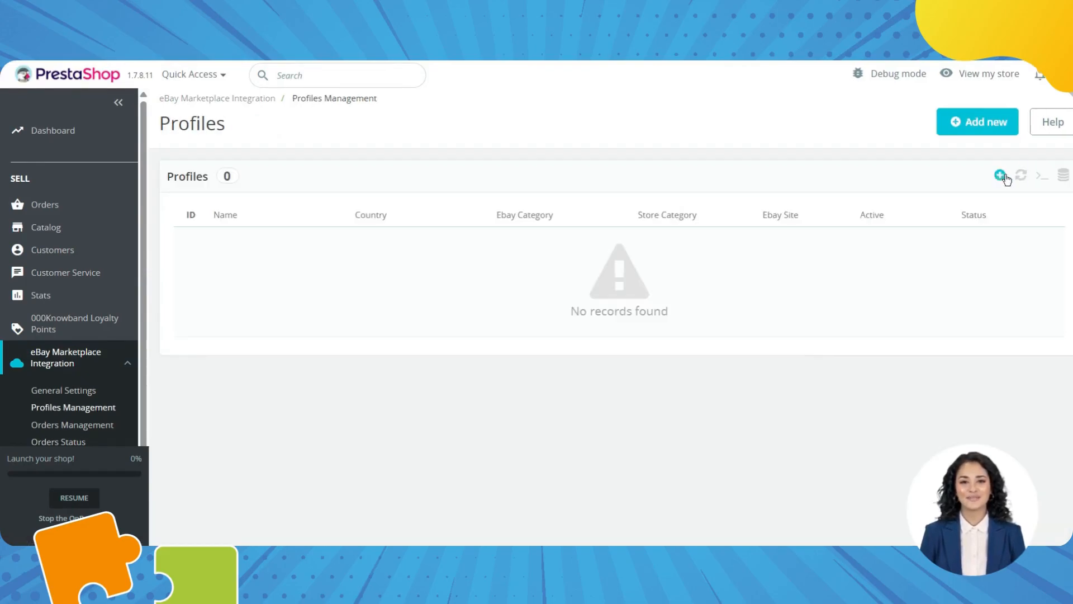
Add a new profile with eBay United States, USD, English, and Ebay Shipping Profile template type.
click(1001, 176)
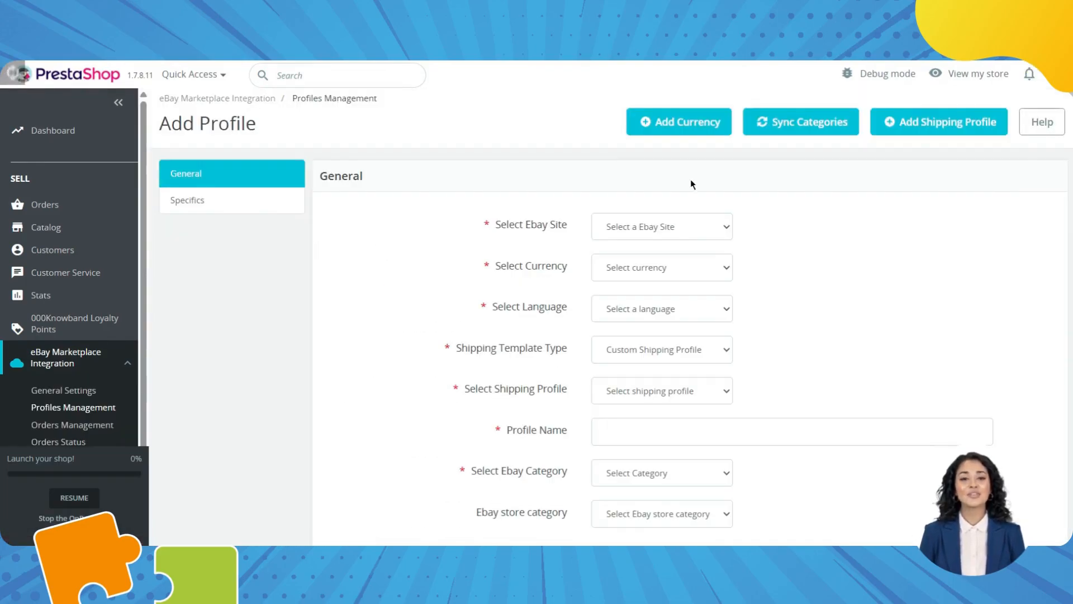
click(672, 232)
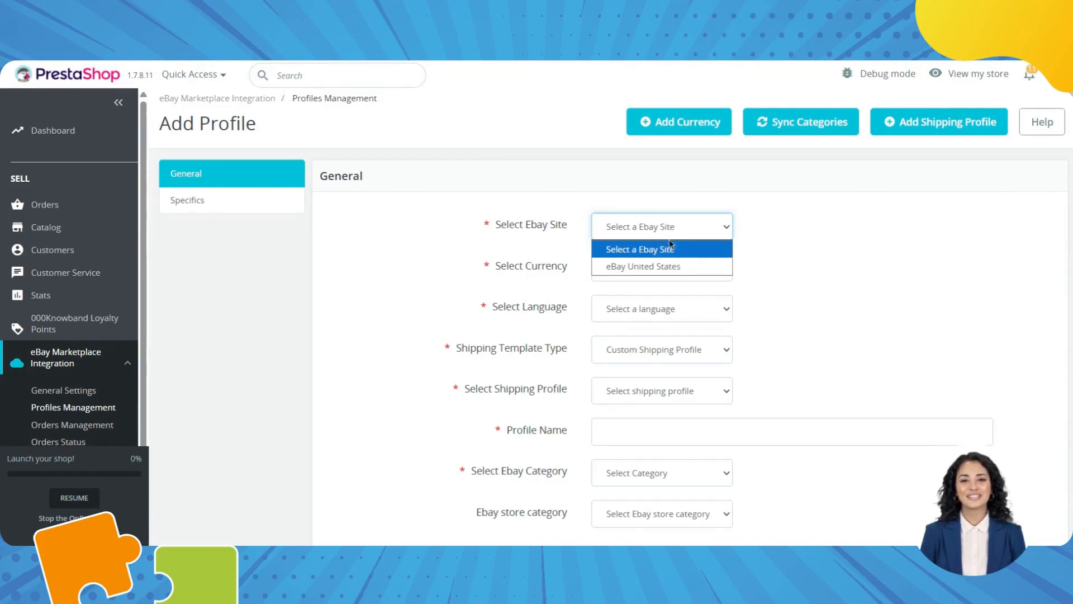
click(666, 266)
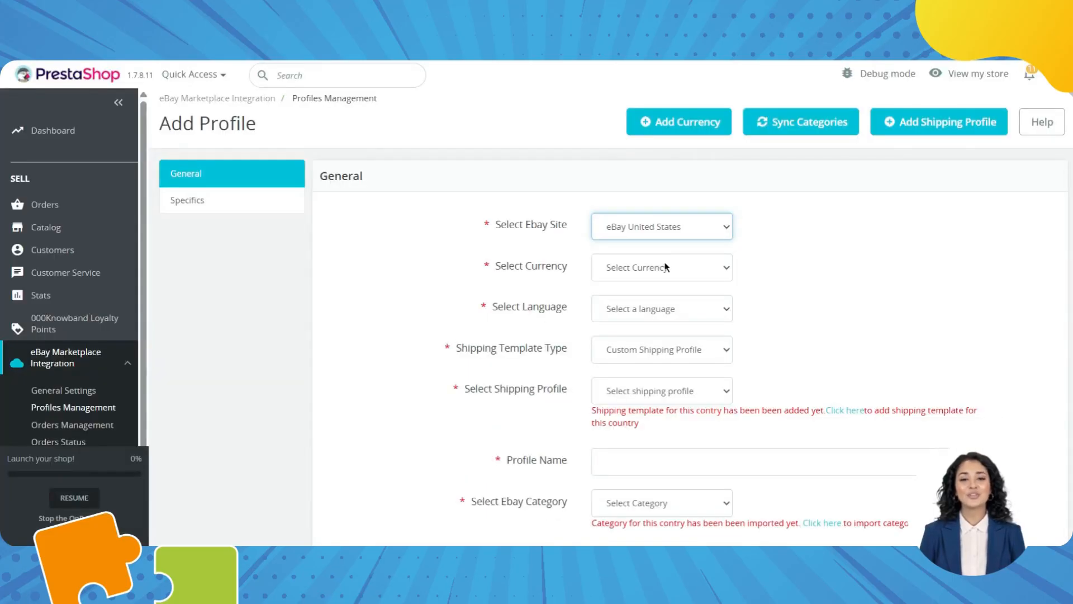
click(666, 267)
click(652, 303)
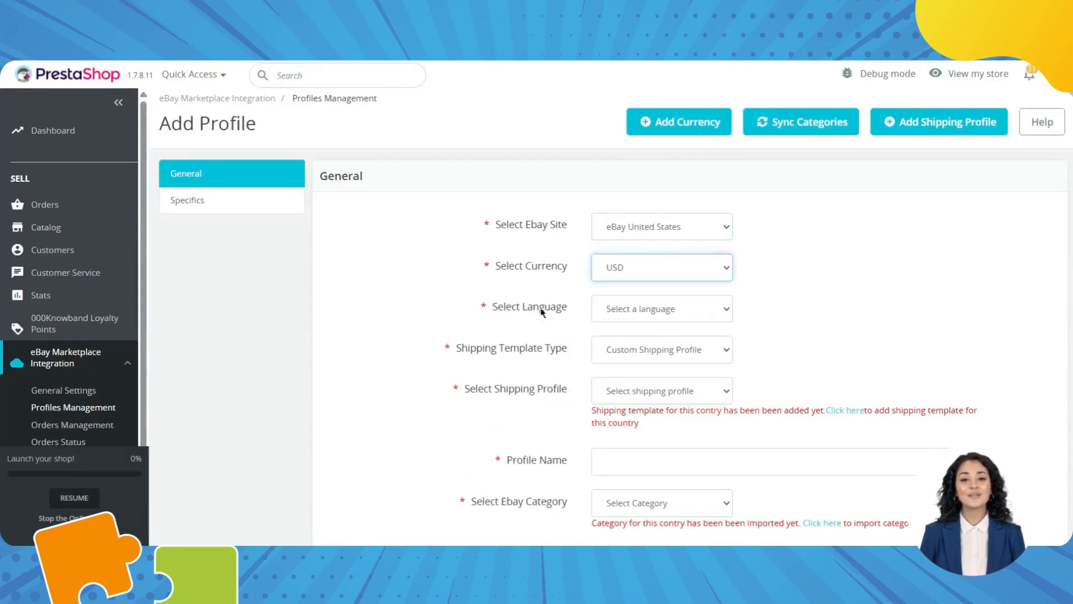
click(609, 317)
click(635, 350)
click(634, 350)
click(634, 391)
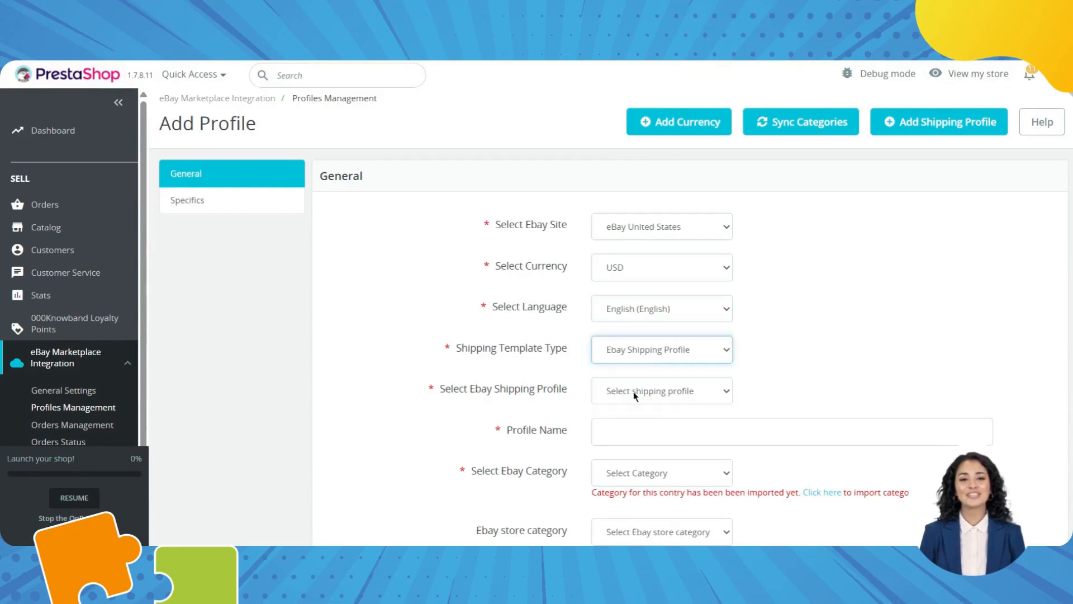
click(634, 394)
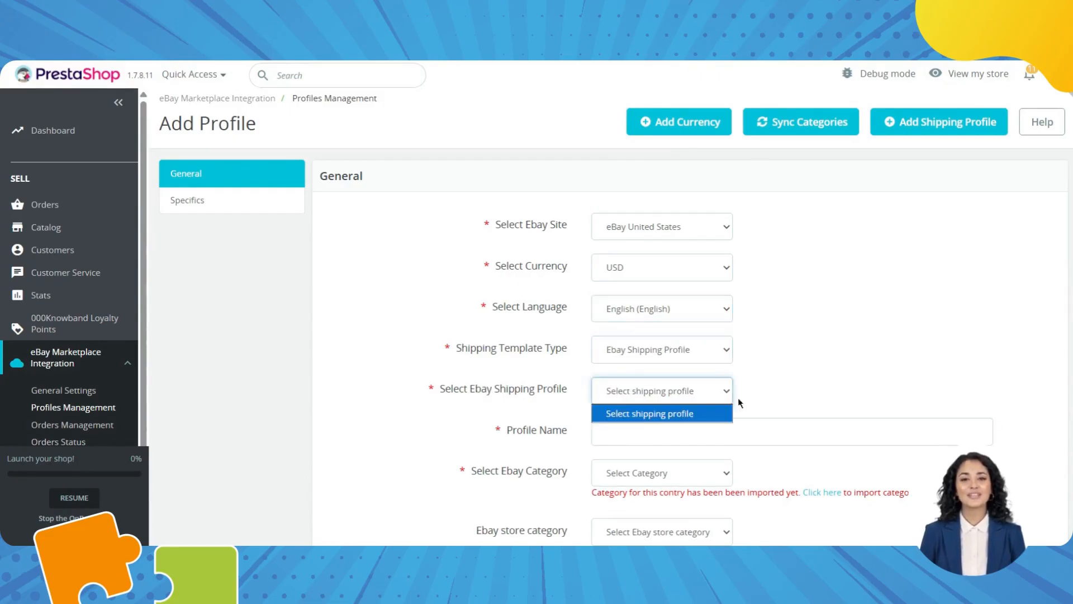
click(790, 371)
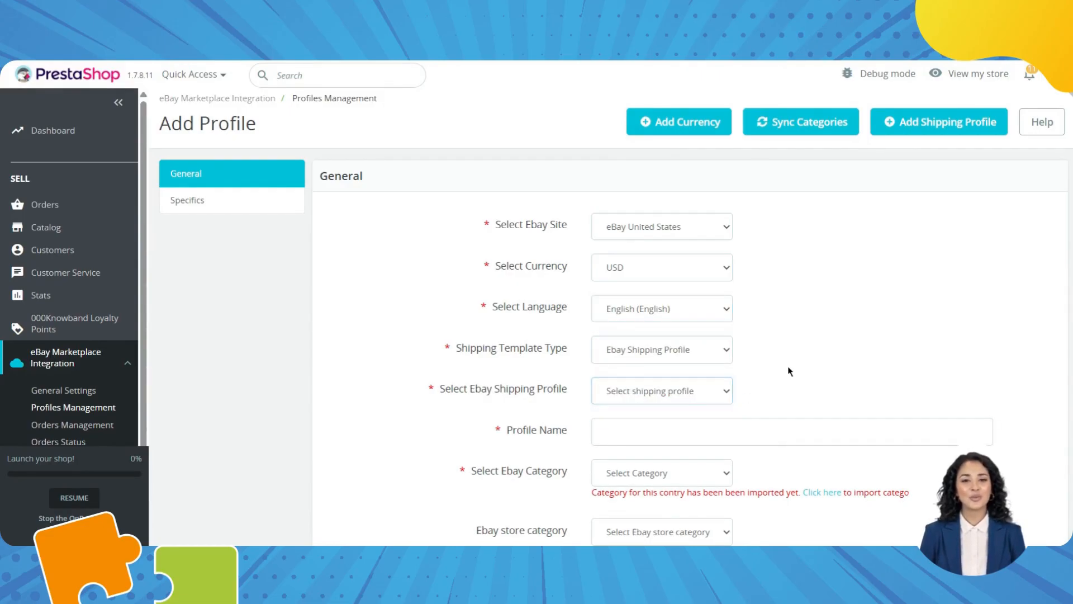
Create the 'komal shipping test' shipping profile for eBay United States with Calculated shipping.
click(907, 121)
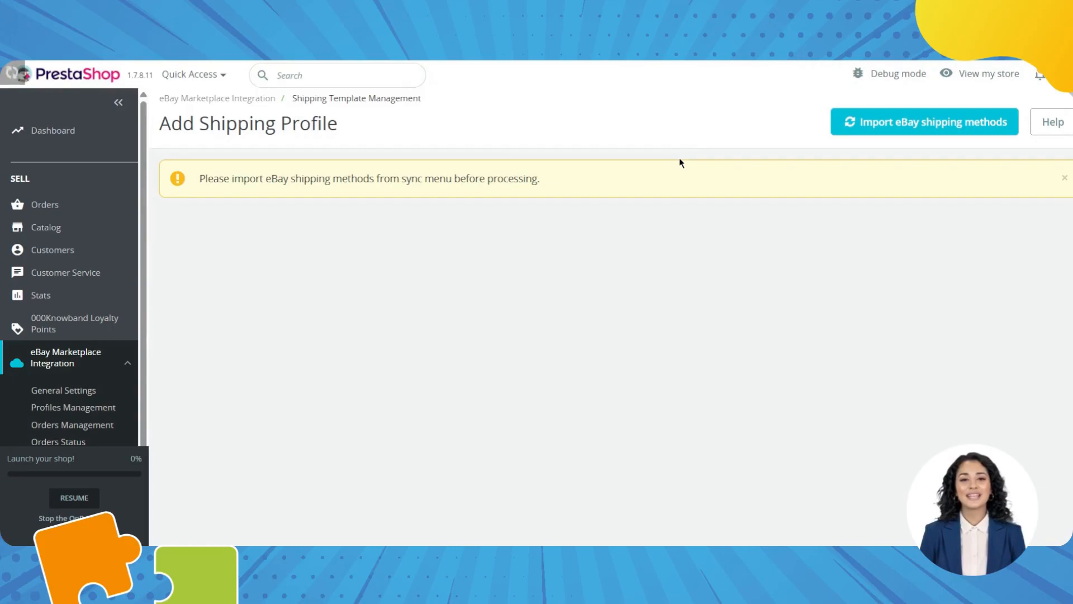
click(912, 128)
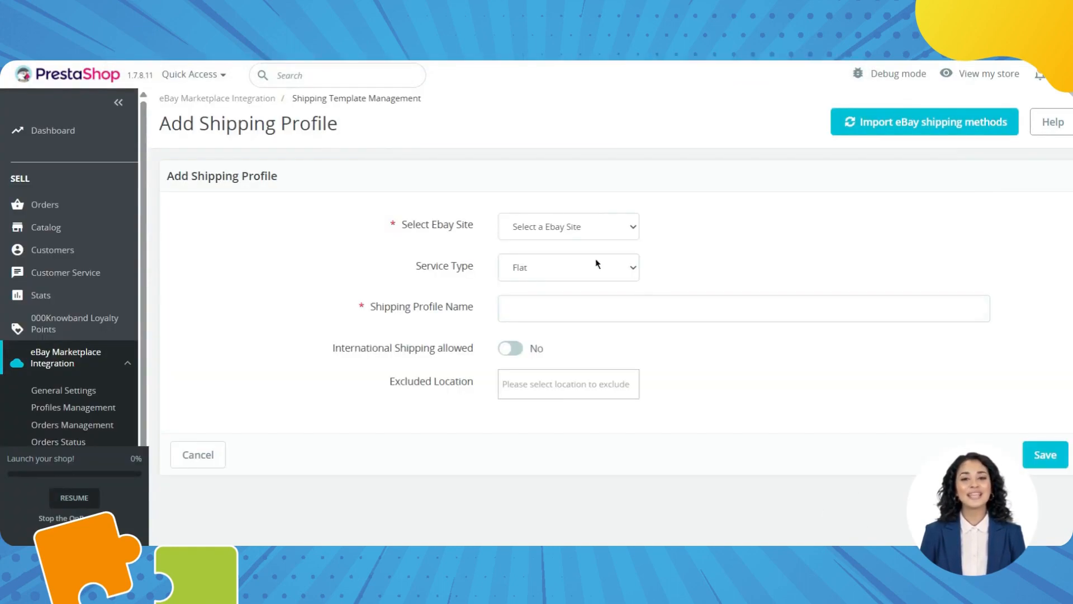
click(560, 225)
click(546, 266)
click(544, 263)
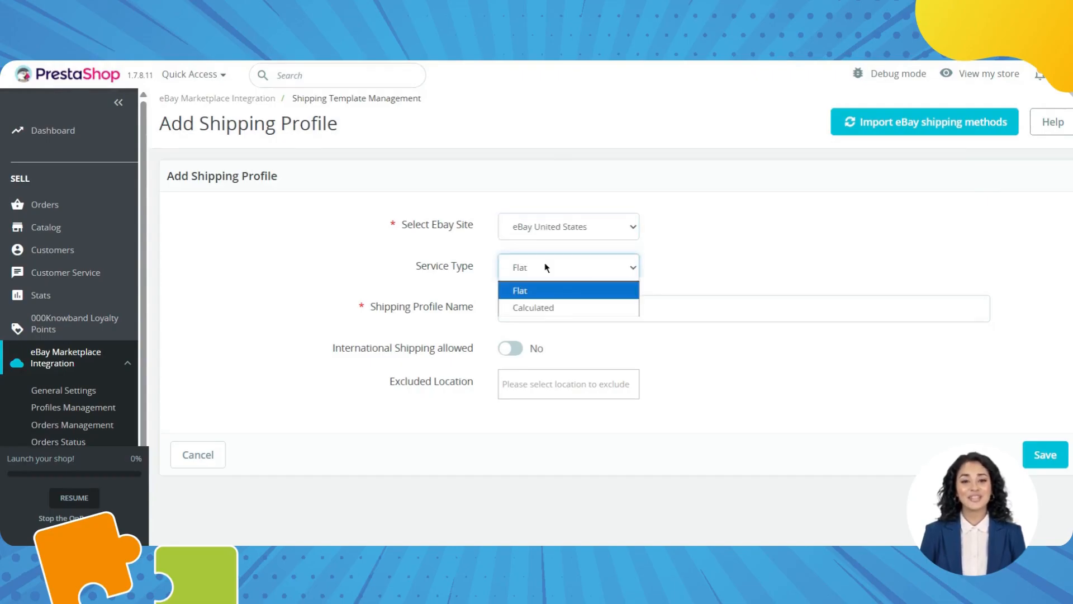
click(544, 303)
click(544, 303)
click(615, 343)
Allow international shipping, exclude China, and save the shipping profile.
click(507, 351)
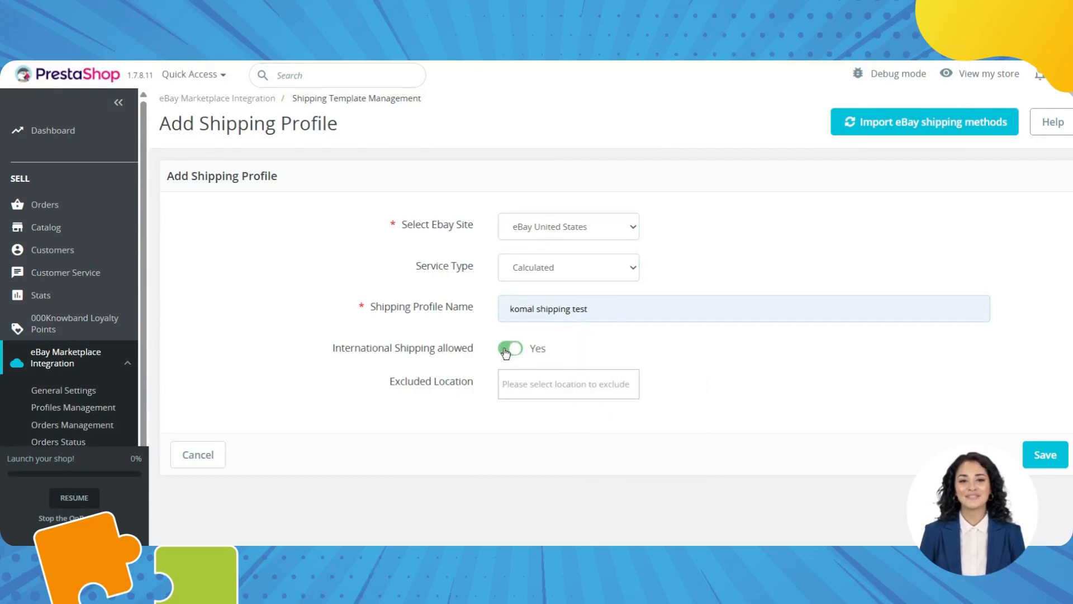
click(535, 386)
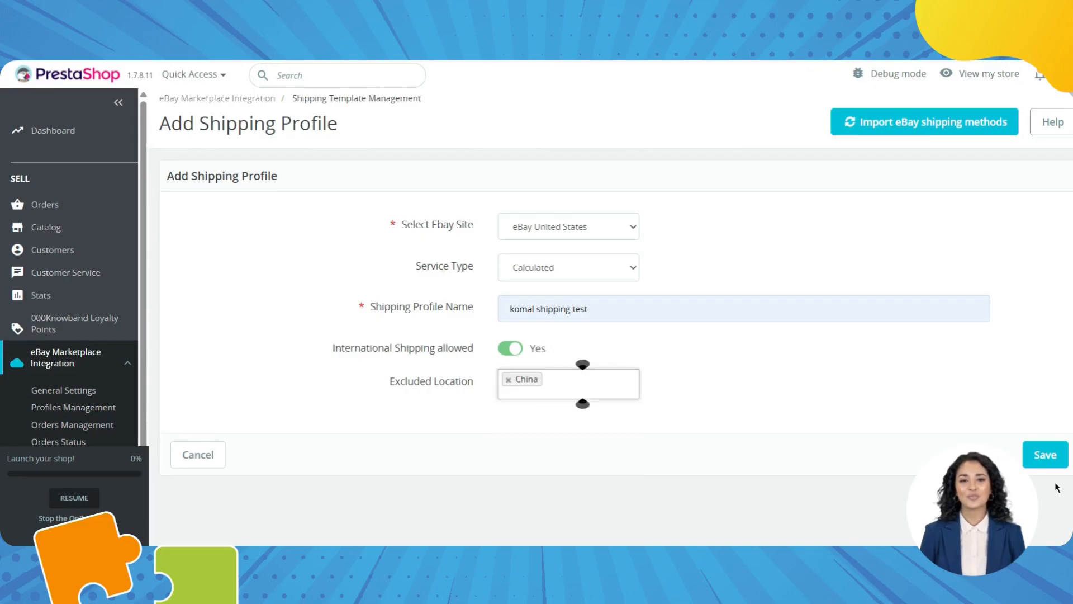
click(1053, 460)
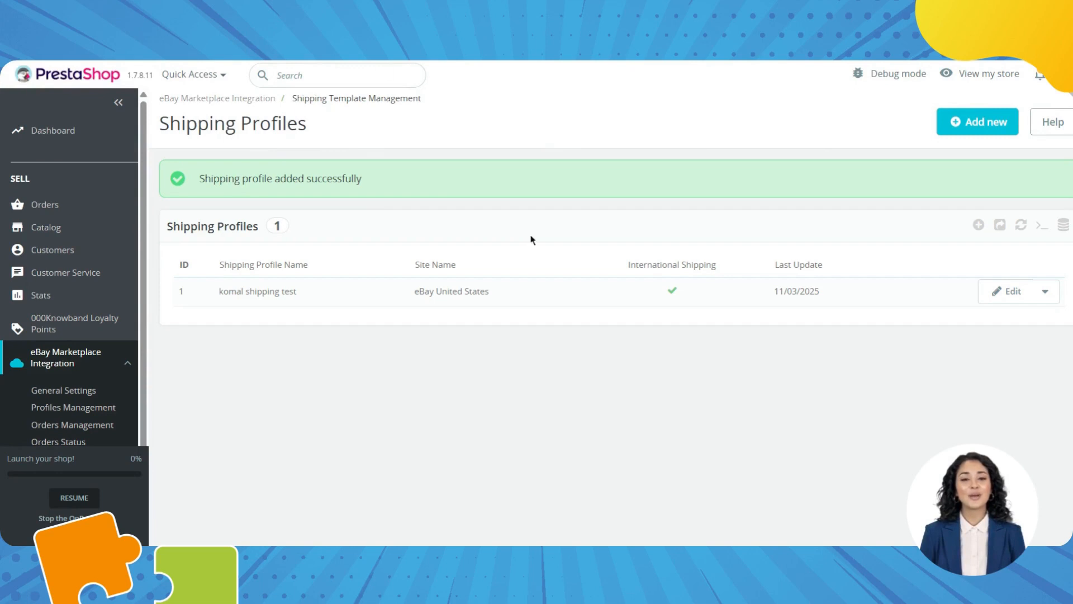
Rename the shipping profile to 'komal shipping tests' and save it, then show its other actions.
click(1012, 293)
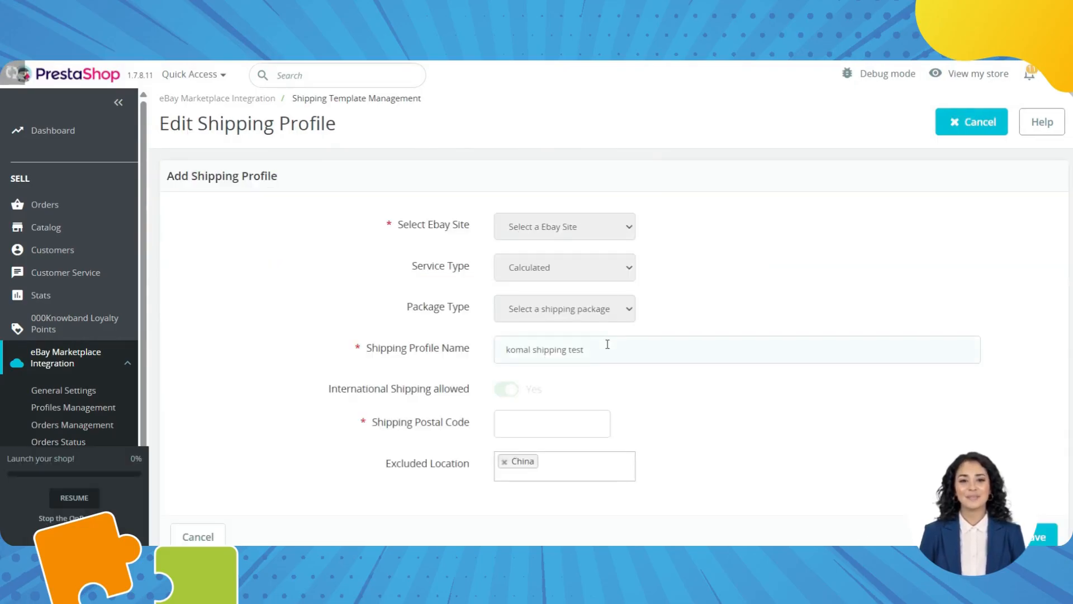
click(608, 344)
text(s)
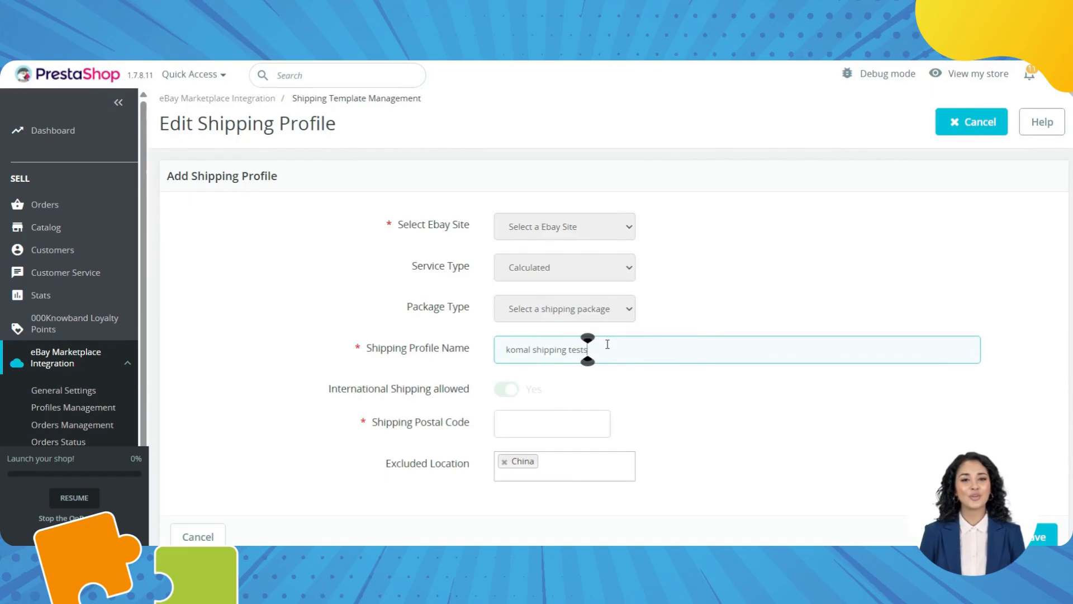
scroll(844, 401, down, 2)
click(1038, 474)
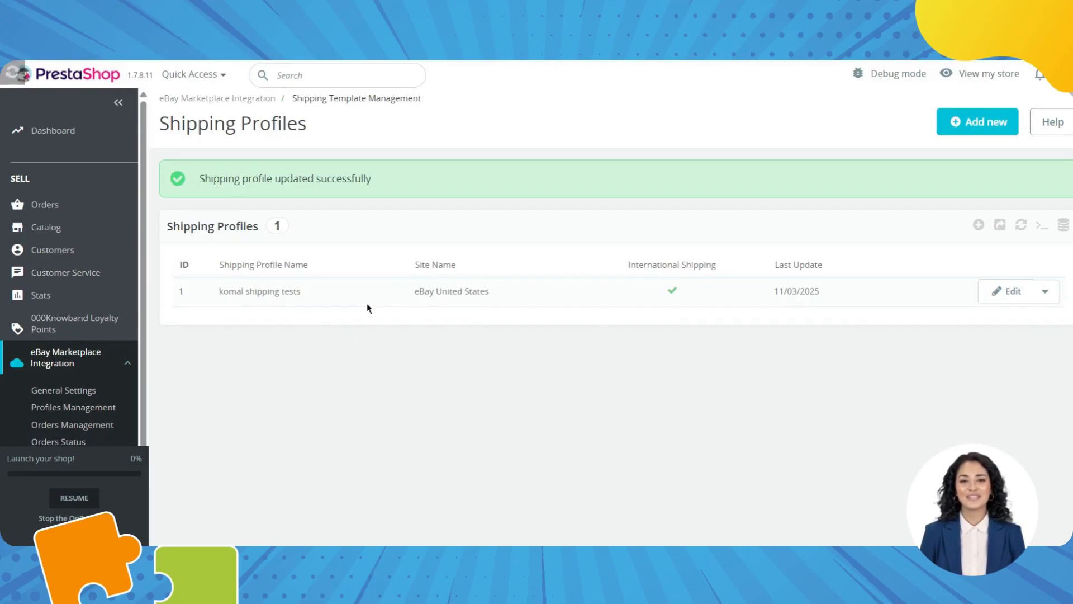
click(1046, 294)
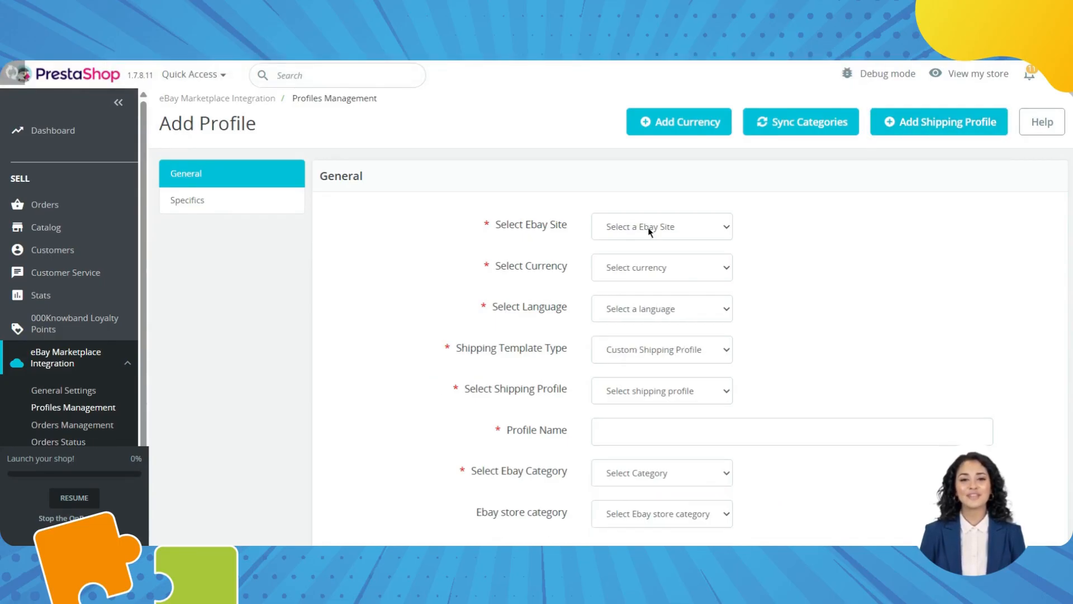
Set the listing profile to eBay United States, USD and English with an eBay shipping profile.
click(646, 226)
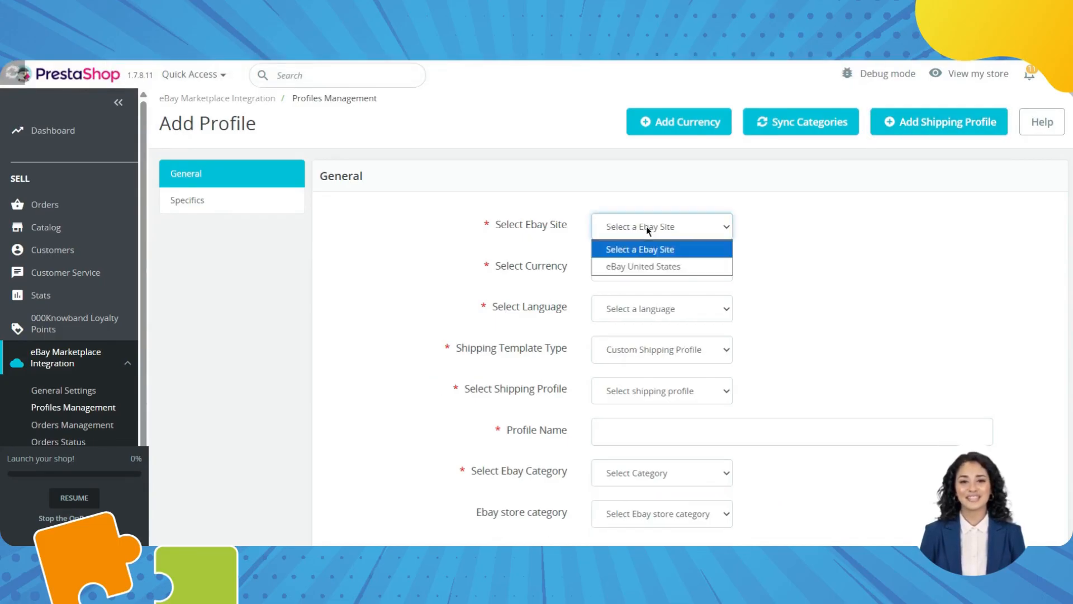
click(643, 266)
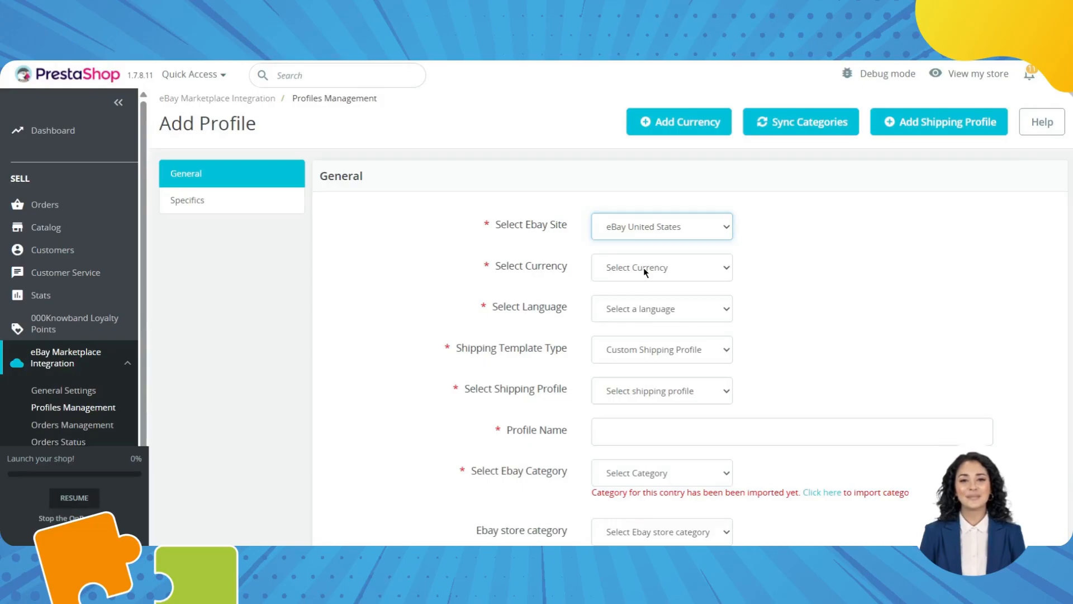
click(643, 267)
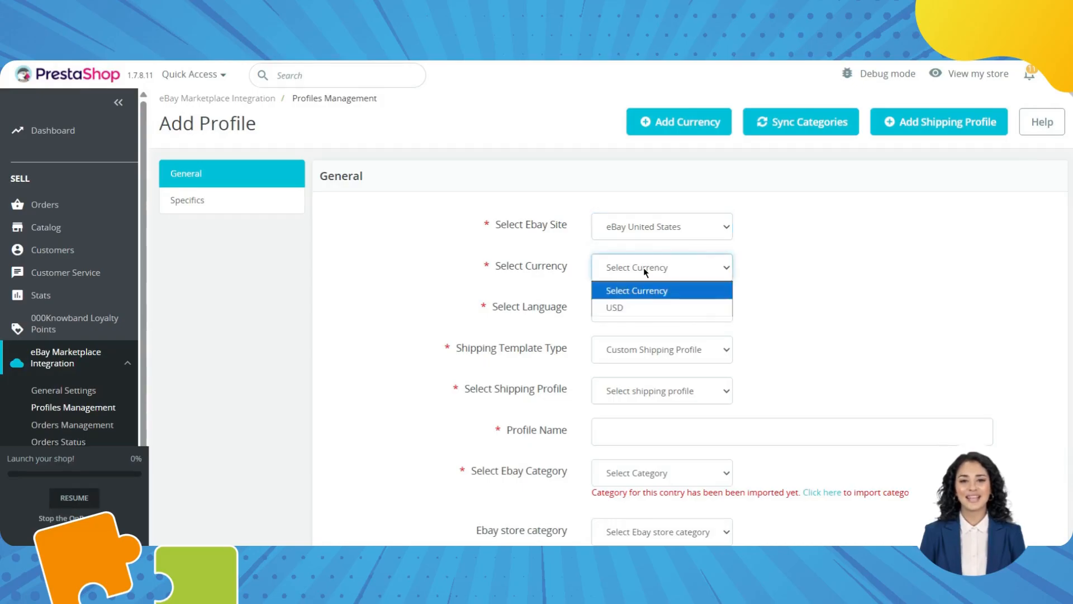
click(648, 306)
click(647, 307)
click(648, 349)
click(659, 348)
click(649, 390)
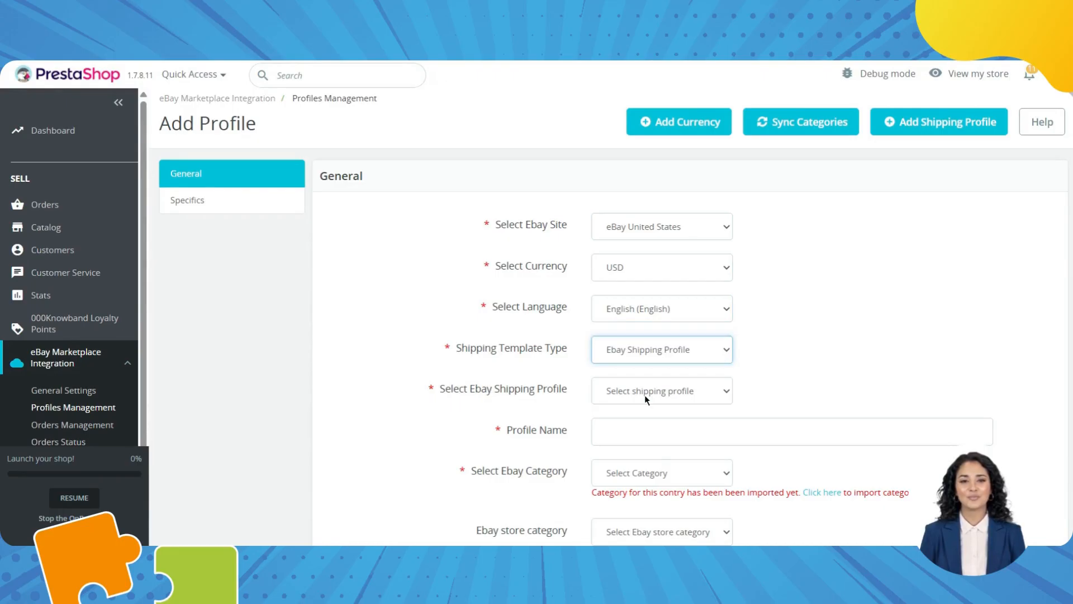
click(646, 395)
Switch to Custom Shipping Profile using 'komal shipping tests' and name the listing profile 'komal'.
click(747, 419)
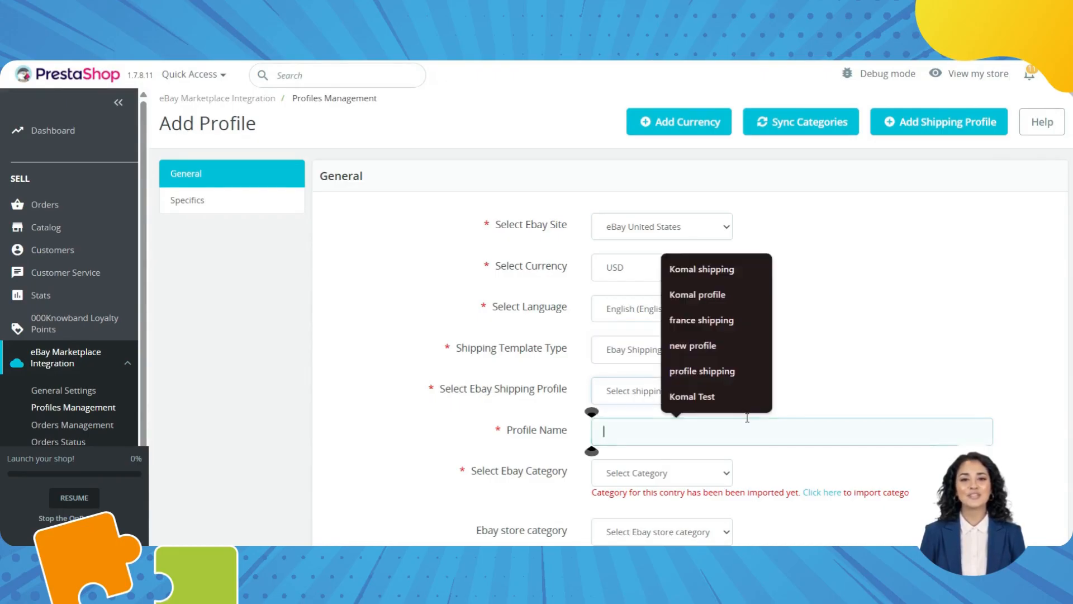
scroll(699, 335, down, 2)
click(635, 246)
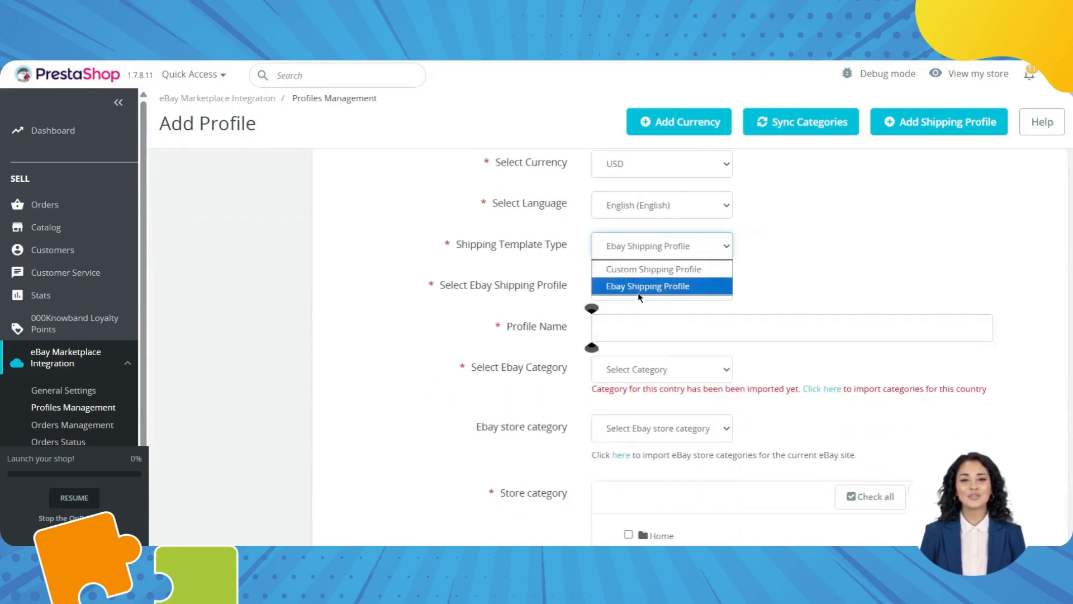
click(635, 269)
click(646, 286)
click(636, 329)
click(622, 331)
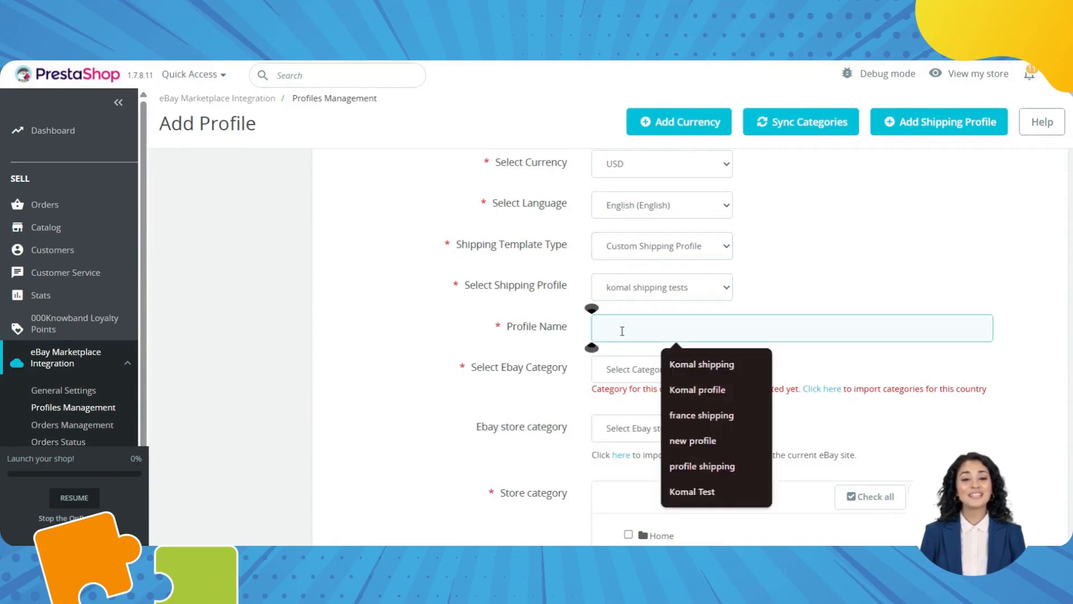
text(komal)
Sync eBay's categories for the site since the category list is empty.
click(629, 370)
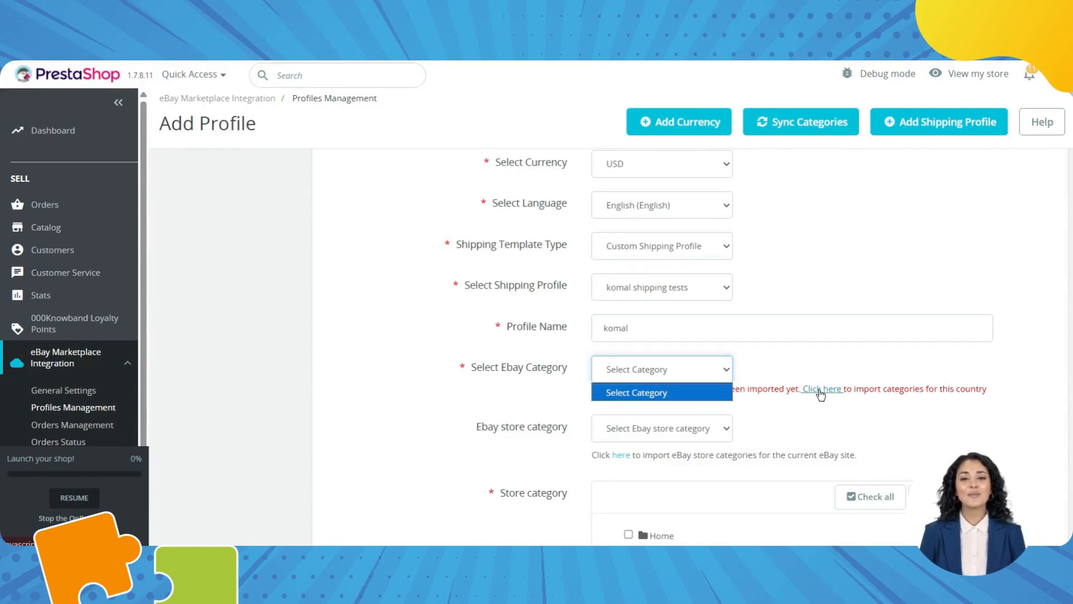
click(821, 394)
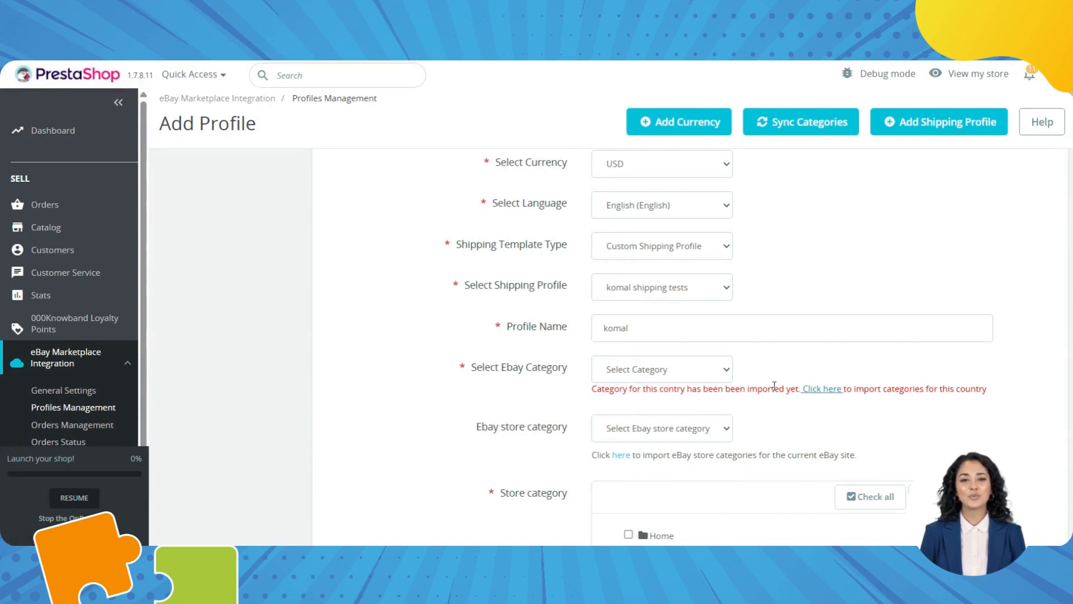
click(791, 127)
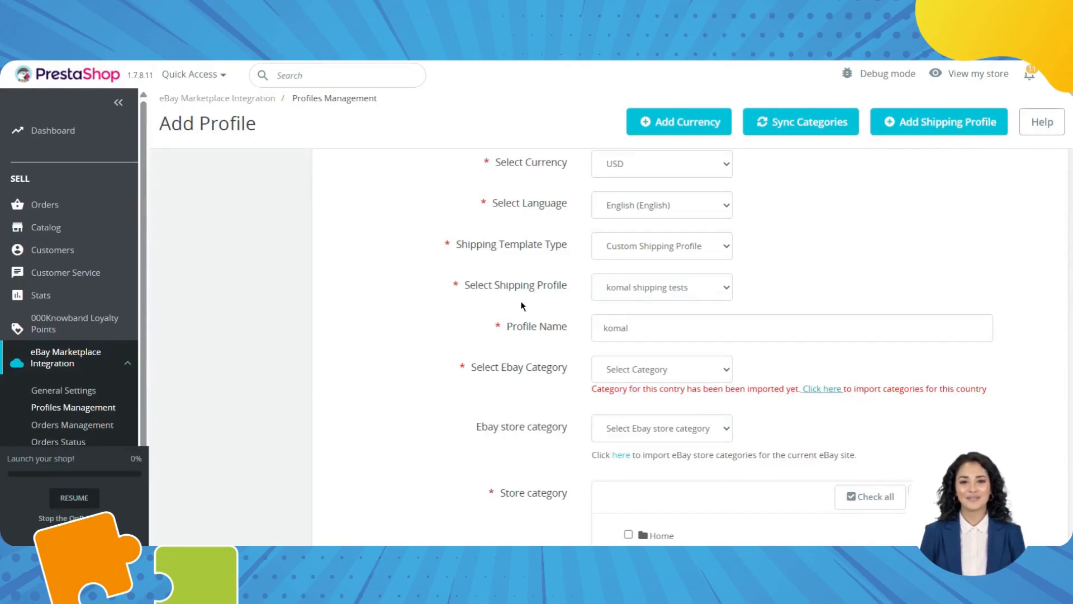
Reload the form and confirm Portable & Worksite Radios as the eBay category.
key(F5)
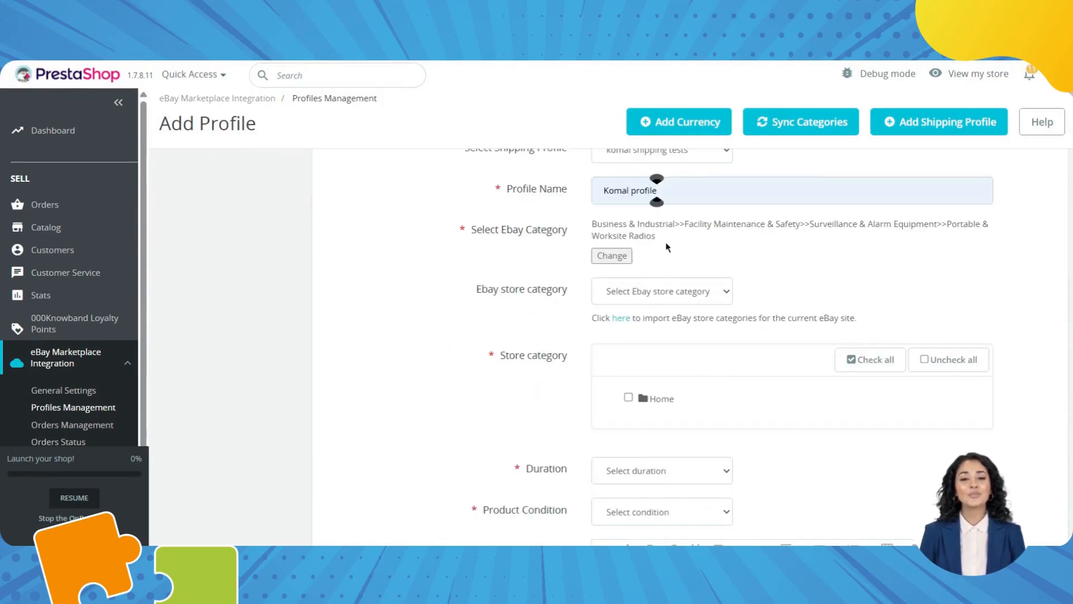
click(603, 266)
click(613, 337)
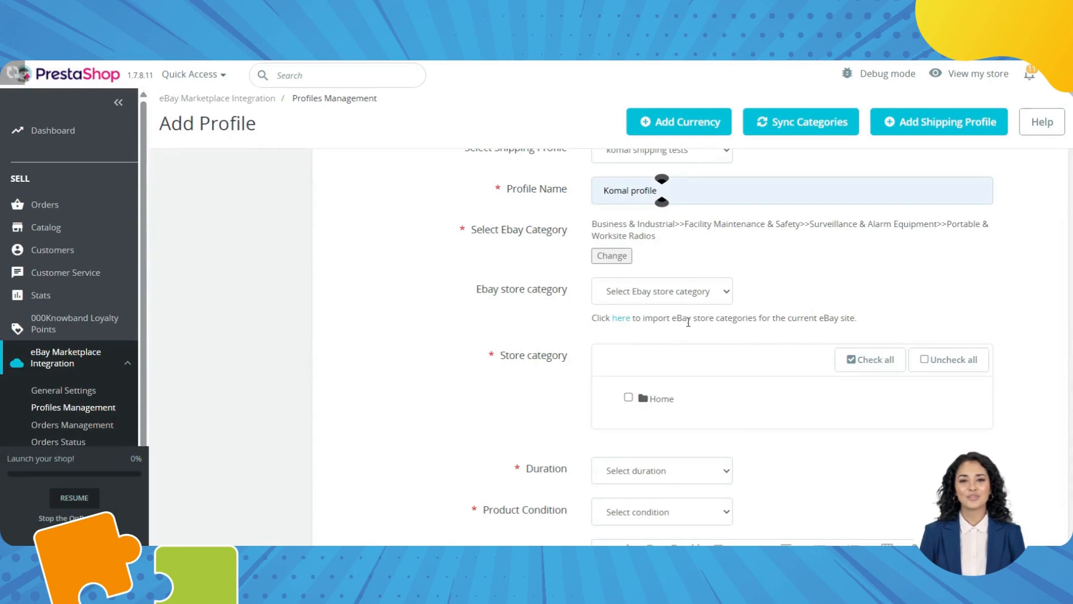
Select the Clothes, Men and Women store categories.
click(643, 403)
scroll(643, 402, down, 3)
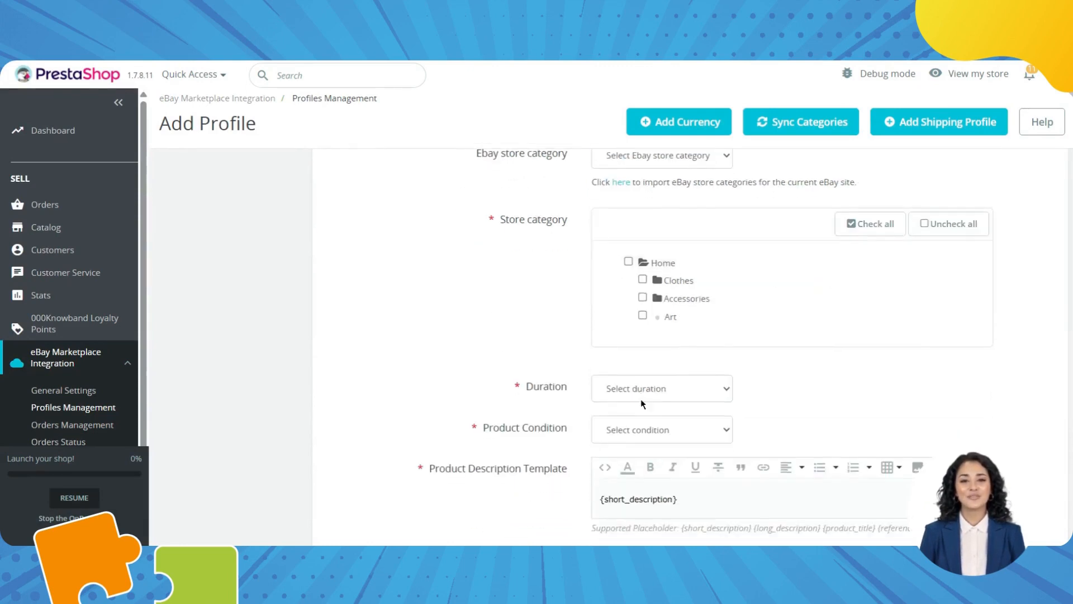
click(662, 284)
click(643, 279)
click(658, 298)
click(657, 317)
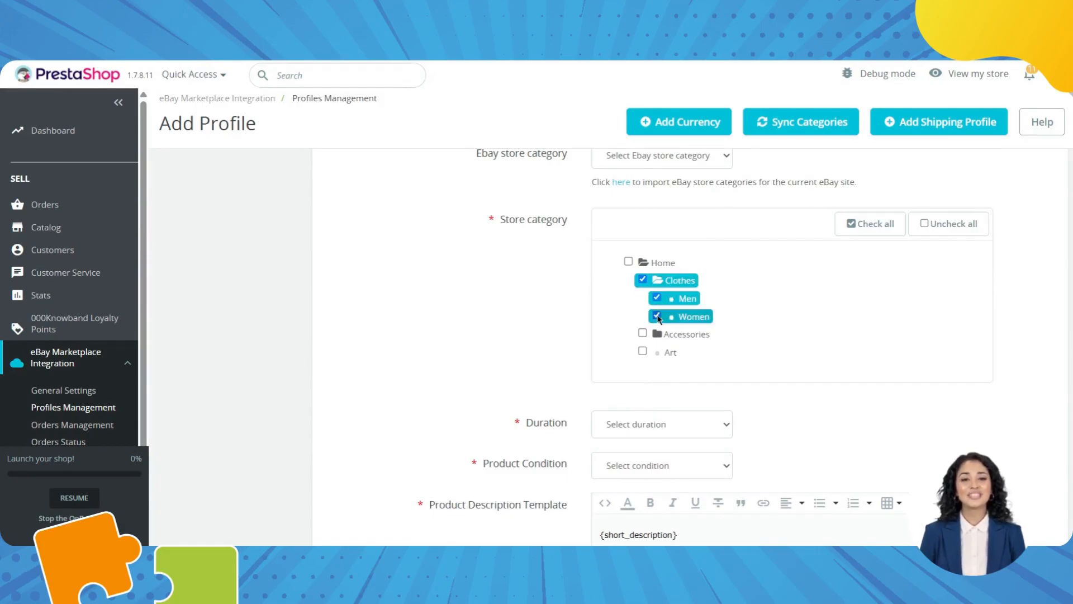
scroll(658, 318, down, 1)
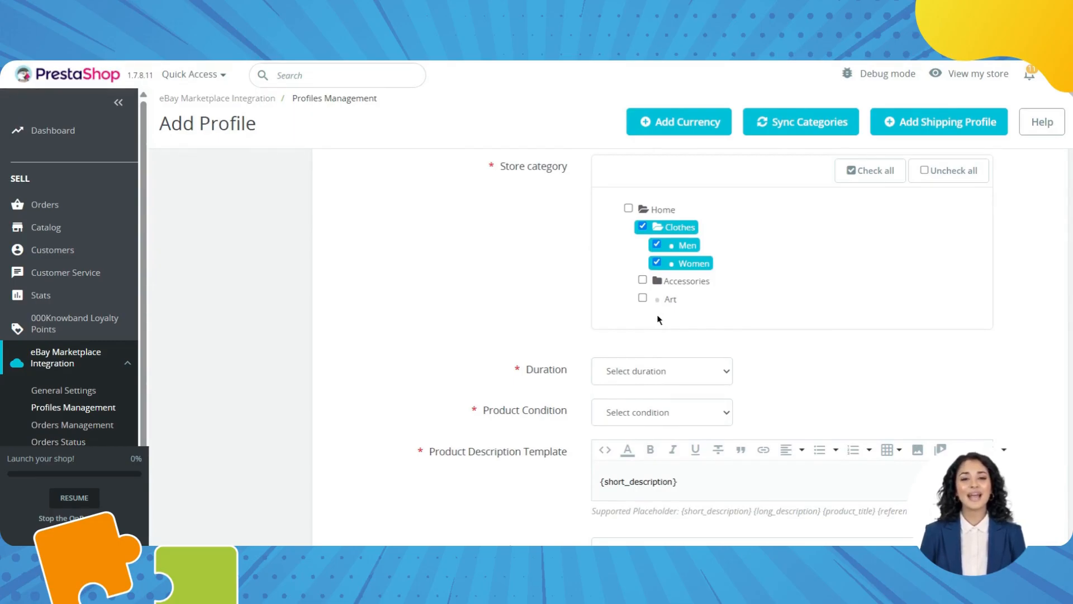
Set the listing duration to 1 day and the product condition to New.
click(620, 378)
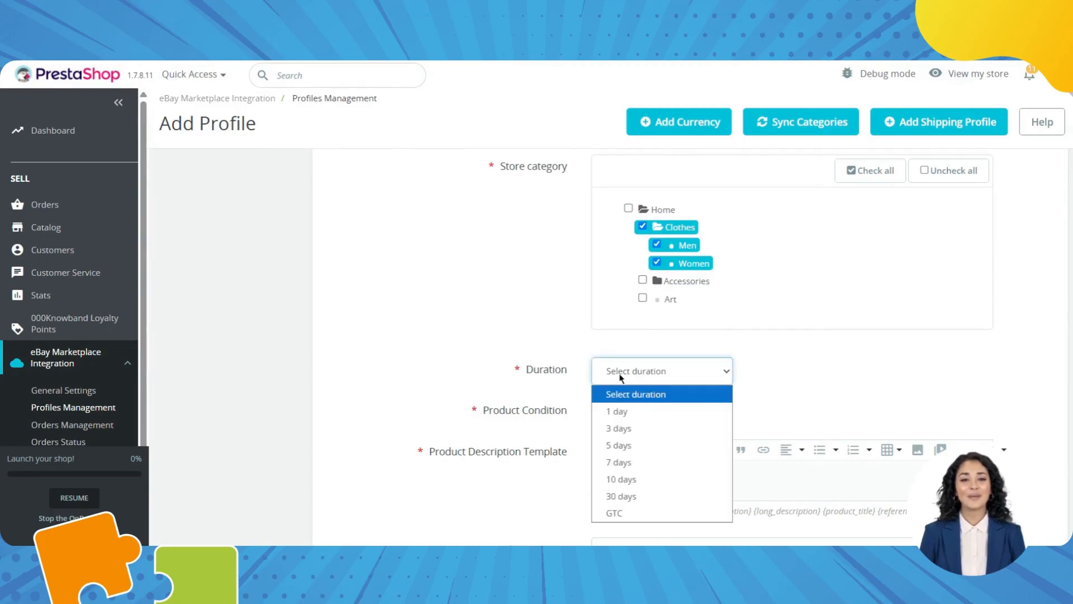
click(629, 414)
scroll(675, 391, down, 2)
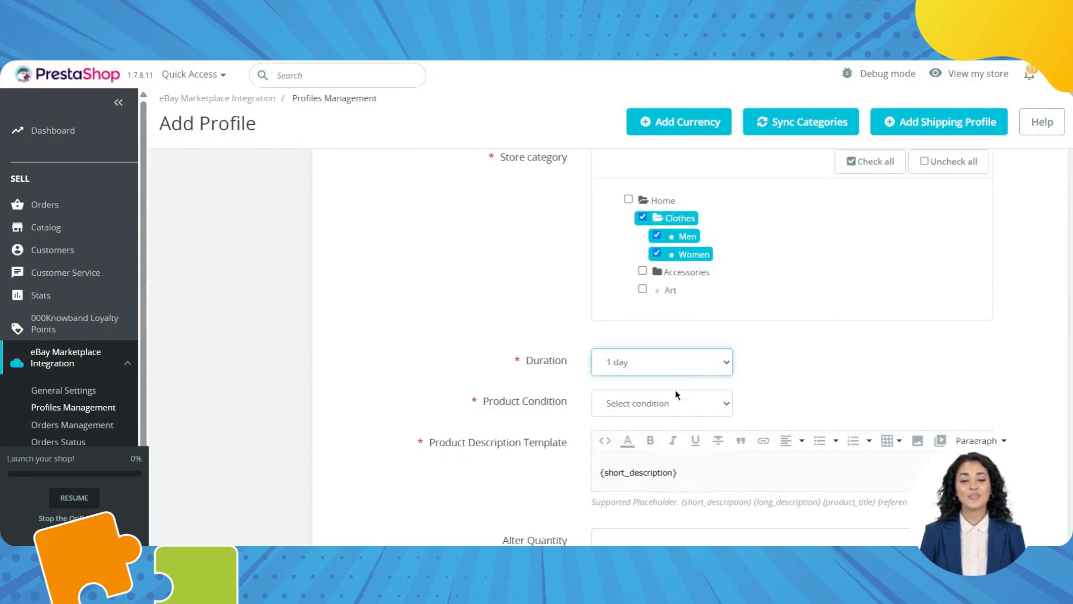
click(682, 326)
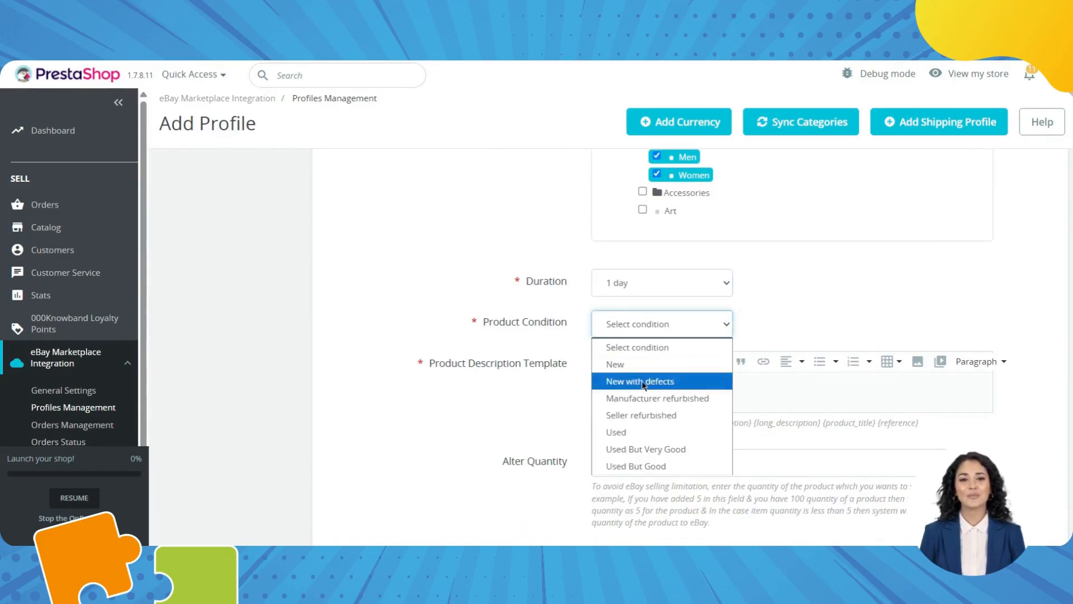
click(626, 363)
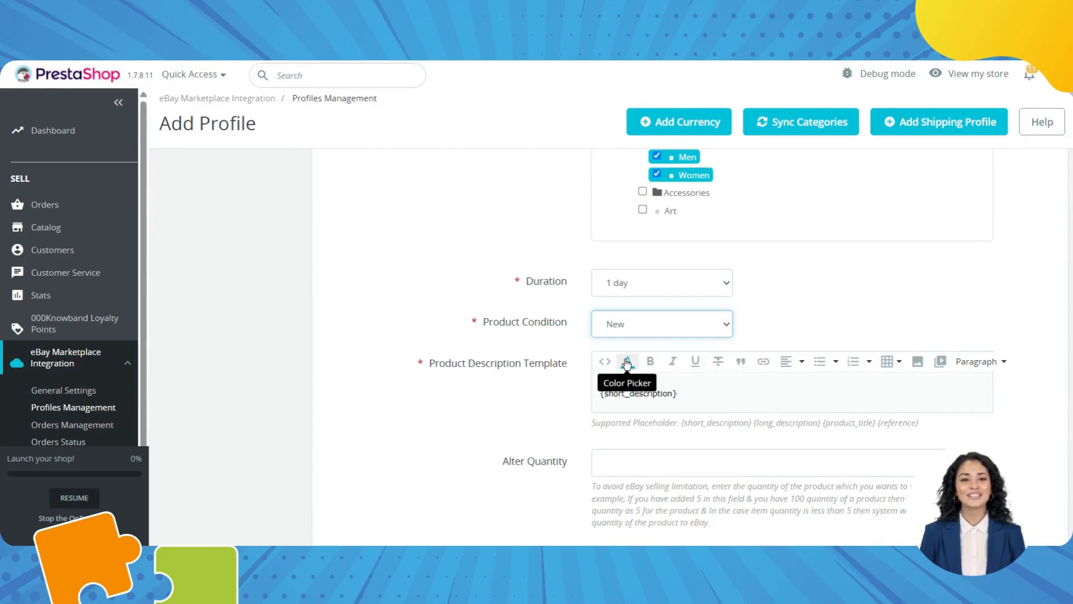
click(817, 330)
scroll(816, 330, down, 4)
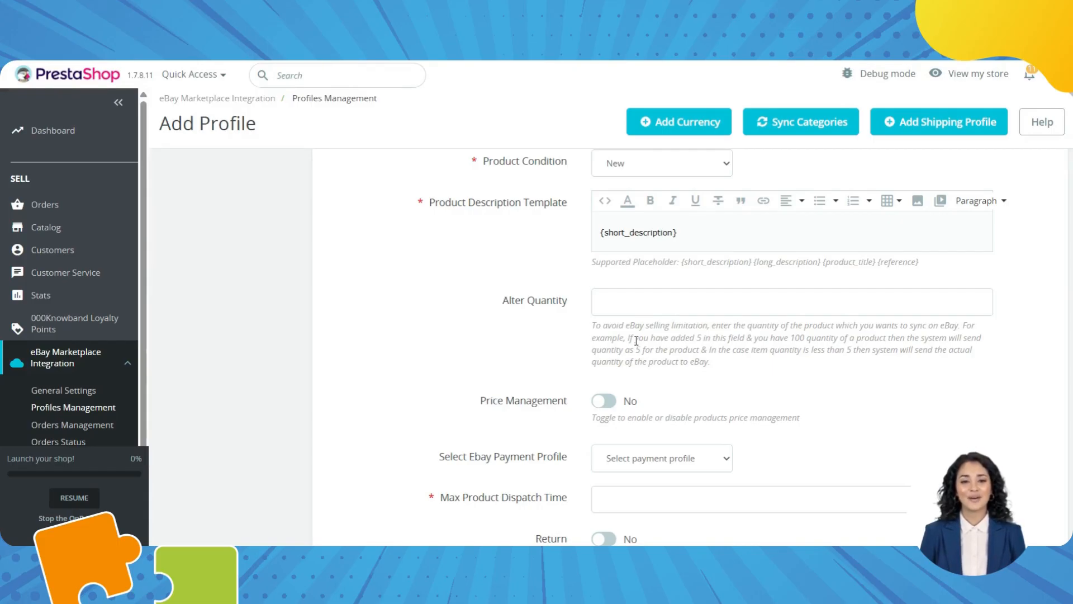
Set Alter Quantity to 10 and turn on price management.
click(631, 301)
text(1)
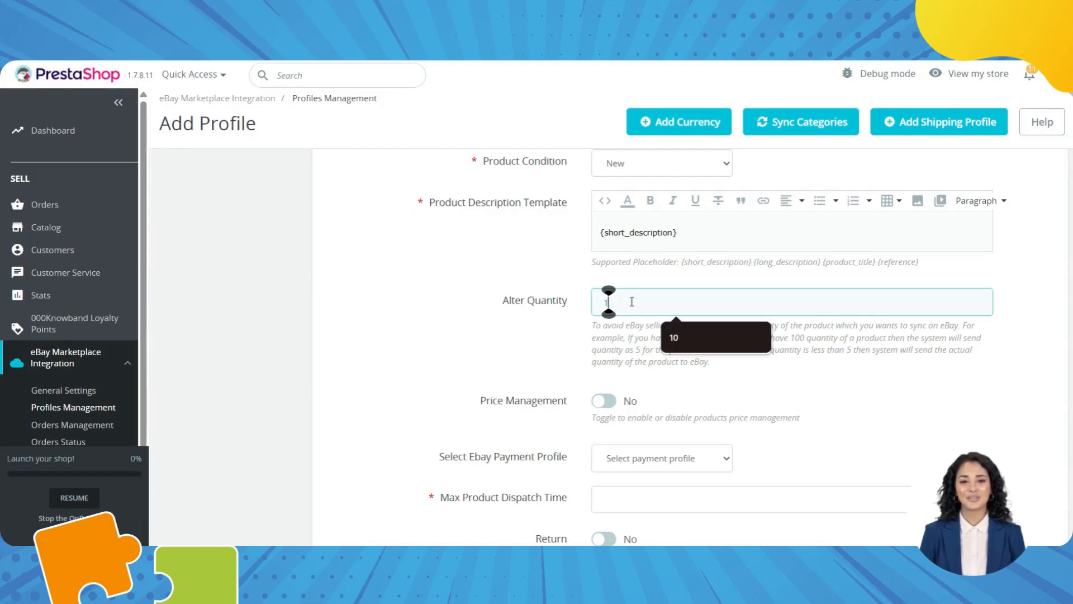
text(0)
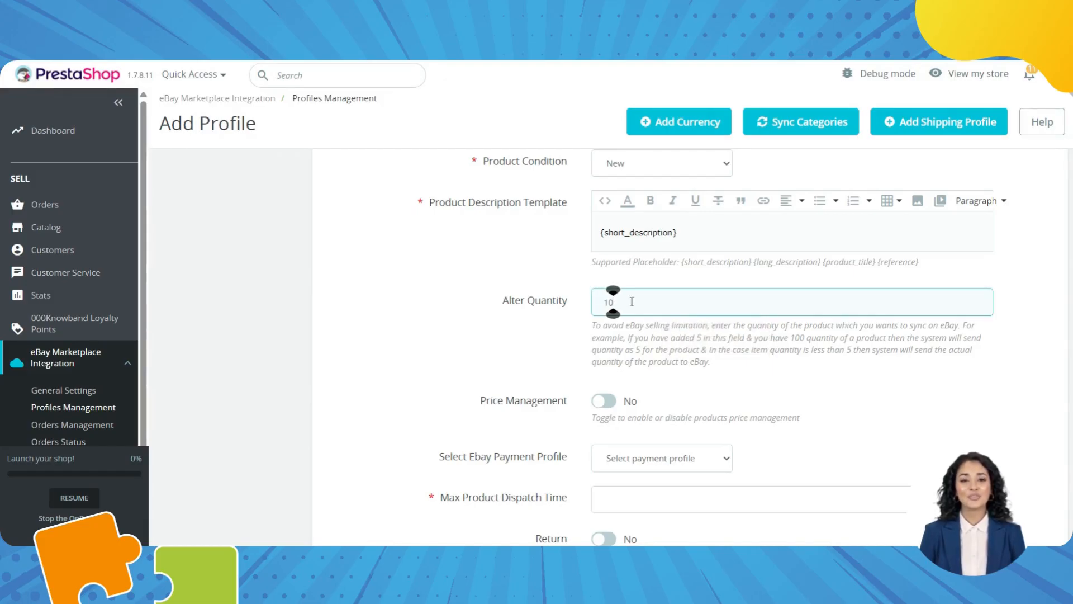
click(604, 401)
scroll(604, 402, down, 2)
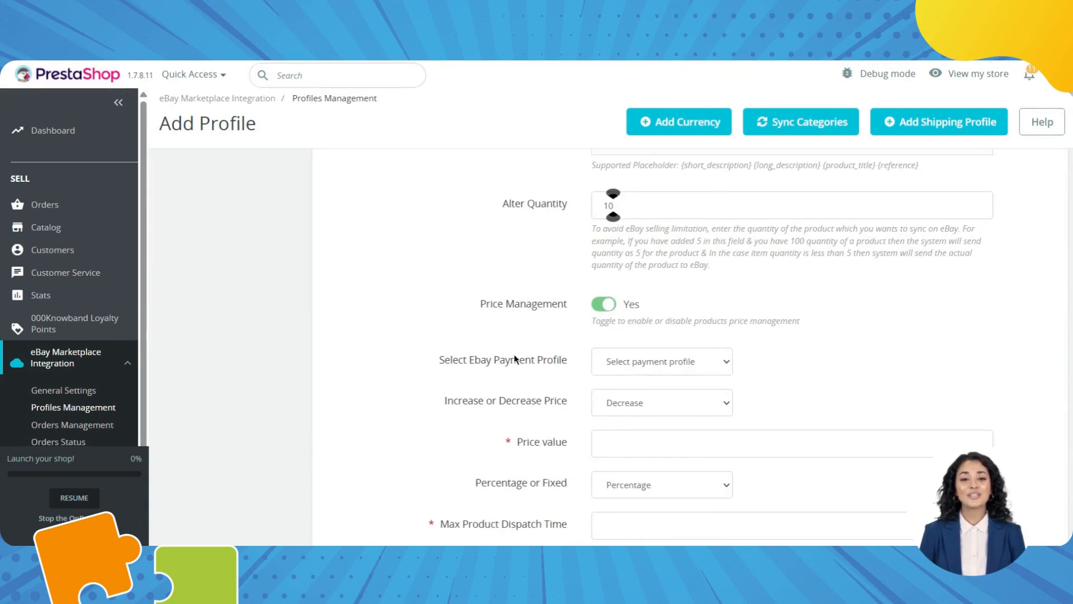
click(645, 361)
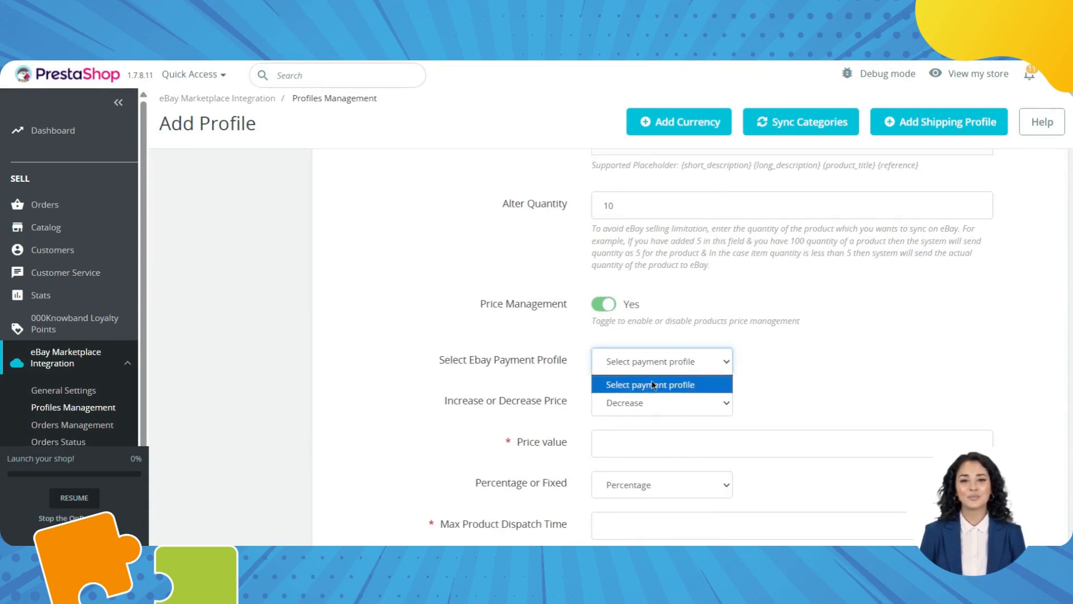
click(652, 385)
scroll(531, 358, down, 2)
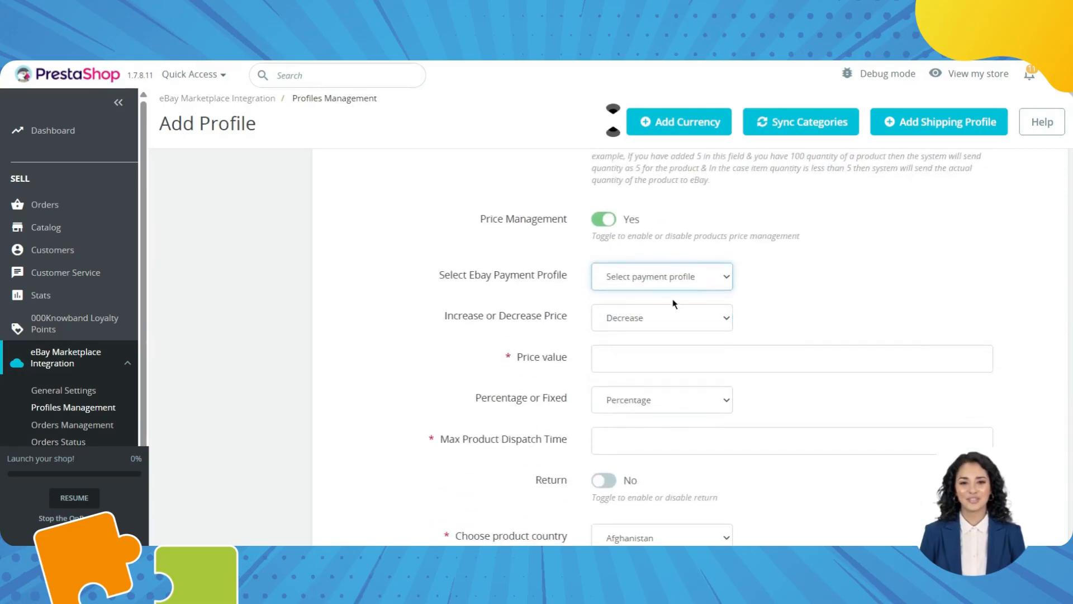
Decrease prices by 10 as a percentage, after briefly trying Fixed.
click(642, 364)
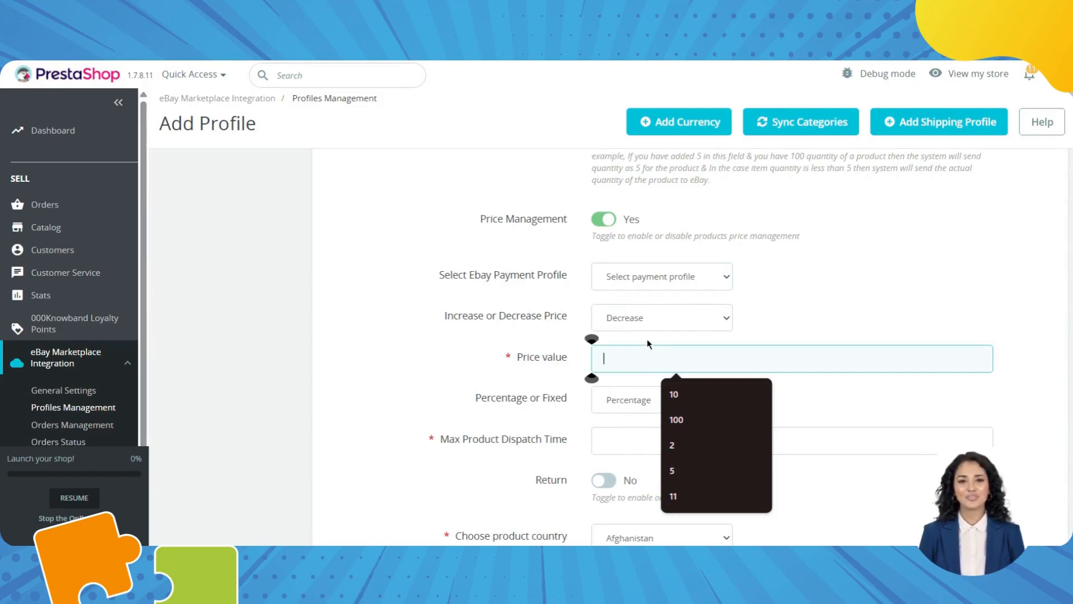
text(10)
click(639, 394)
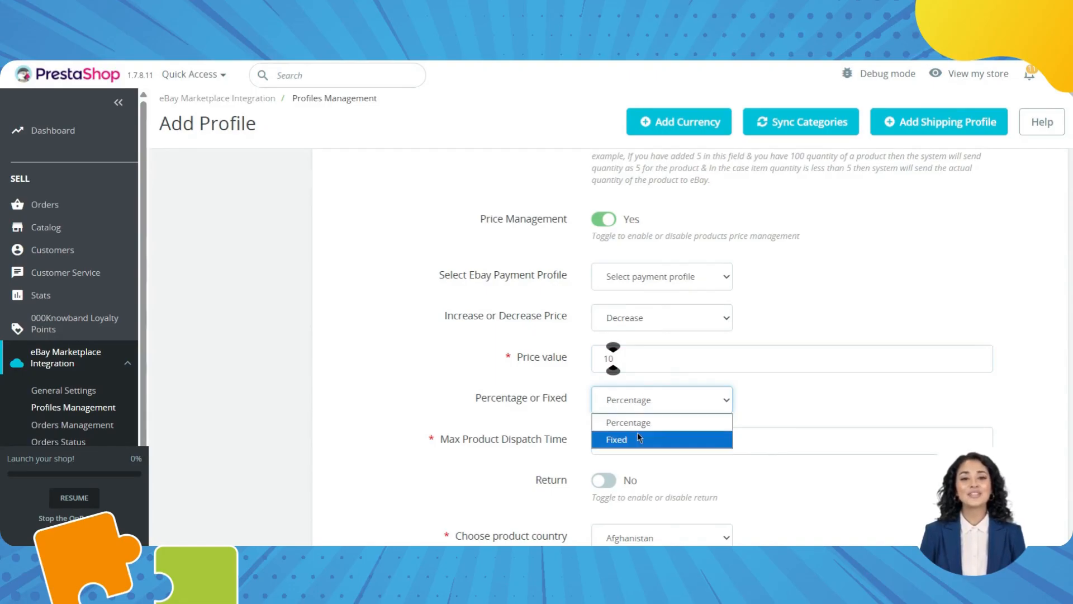
click(653, 424)
scroll(653, 432, down, 2)
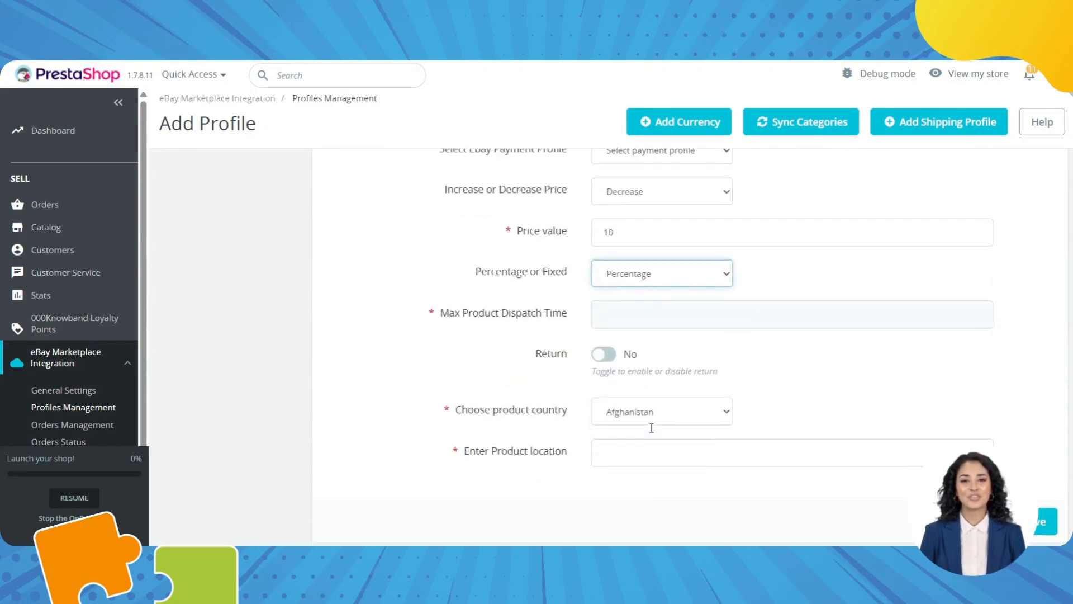
click(622, 319)
click(662, 274)
click(634, 311)
click(662, 278)
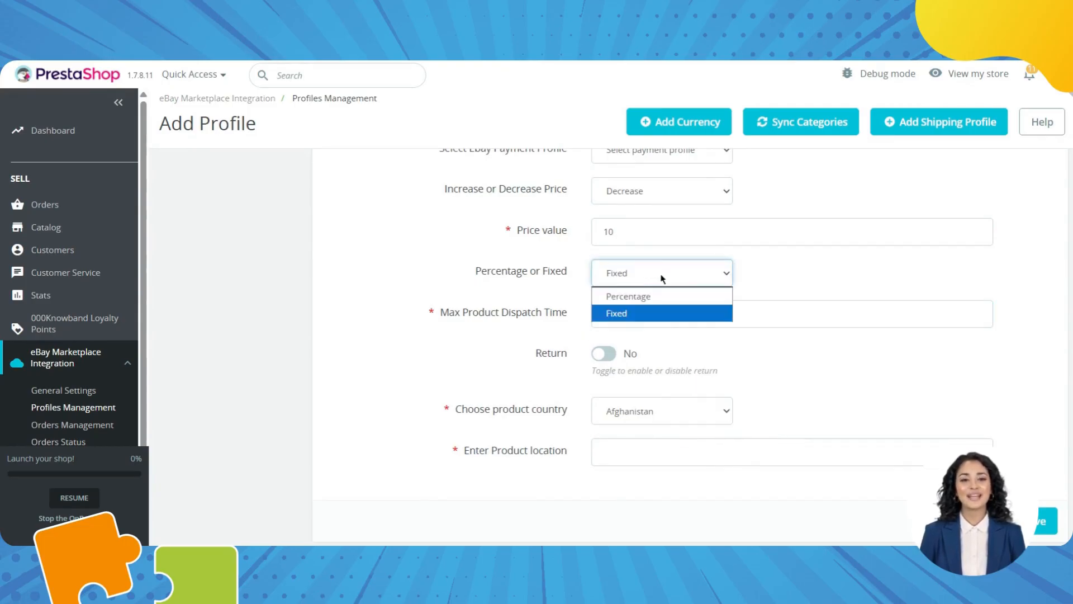
click(622, 300)
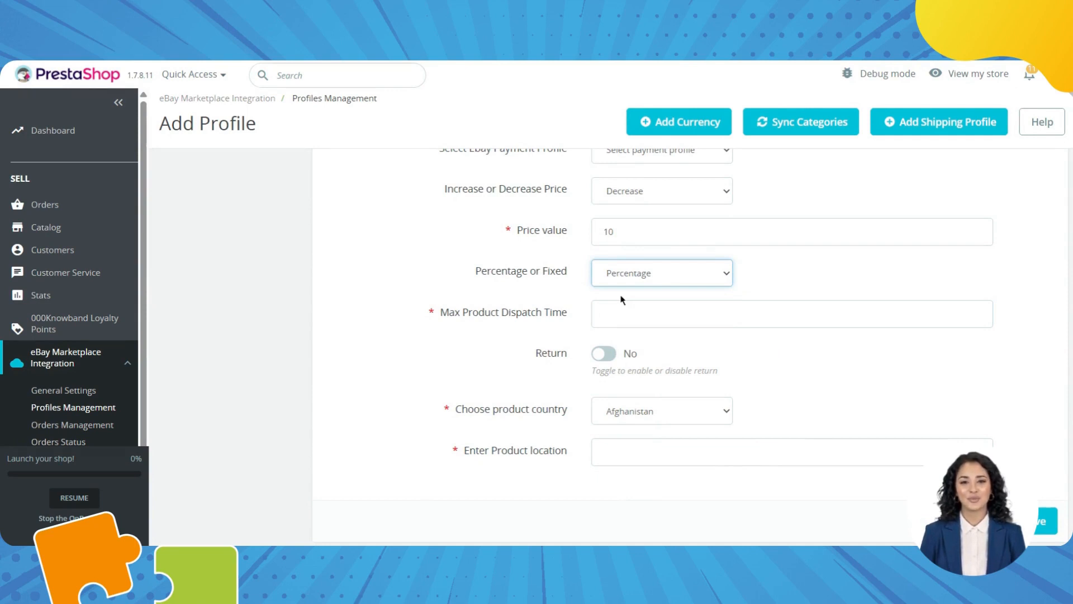
Set the maximum dispatch time to 1 and turn returns on.
click(617, 314)
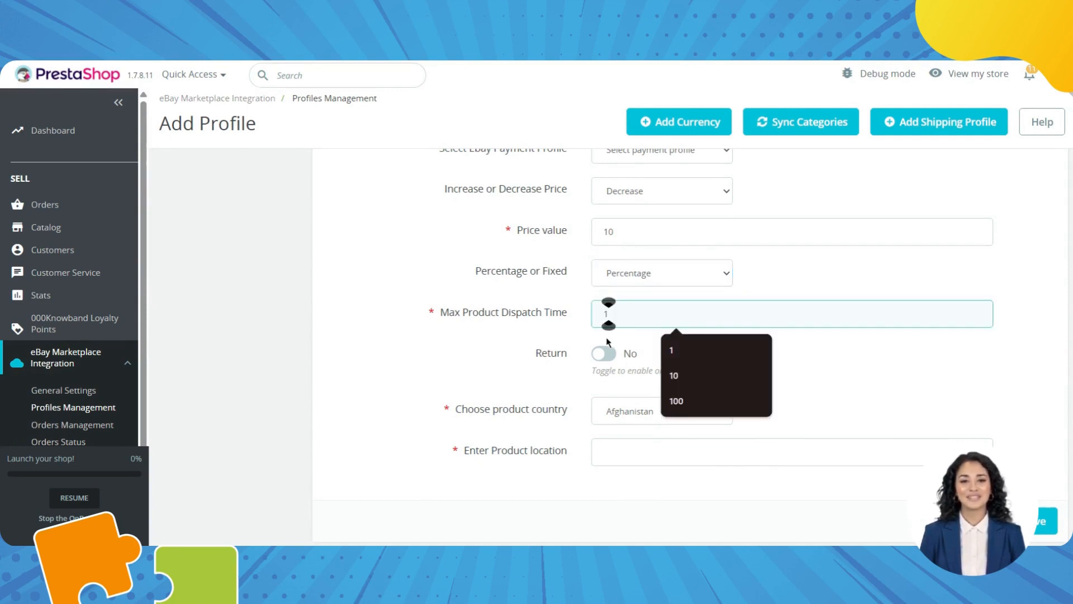
click(604, 354)
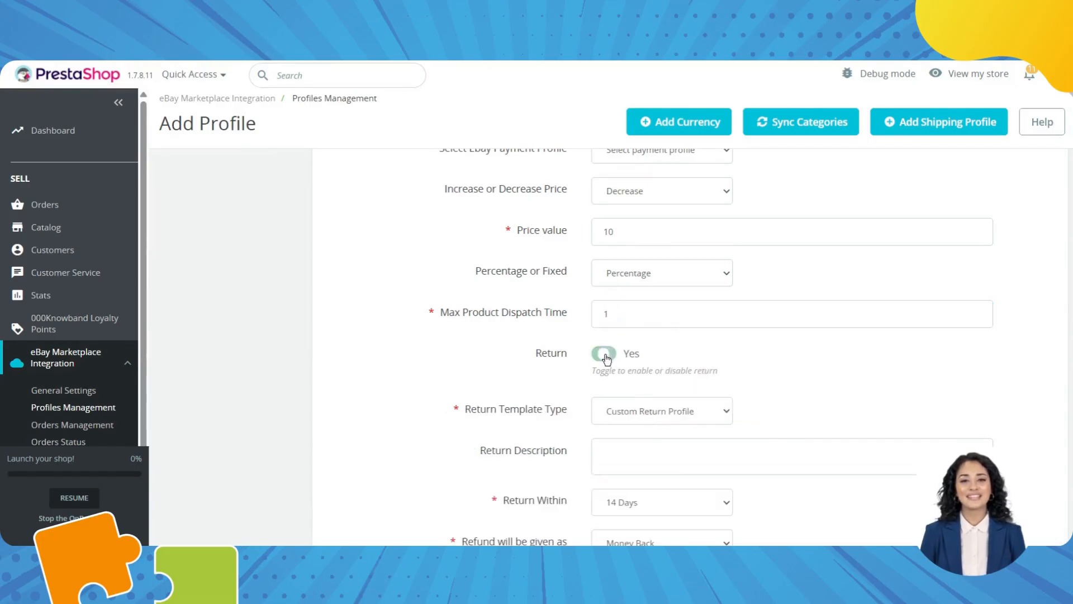
scroll(629, 453, down, 1)
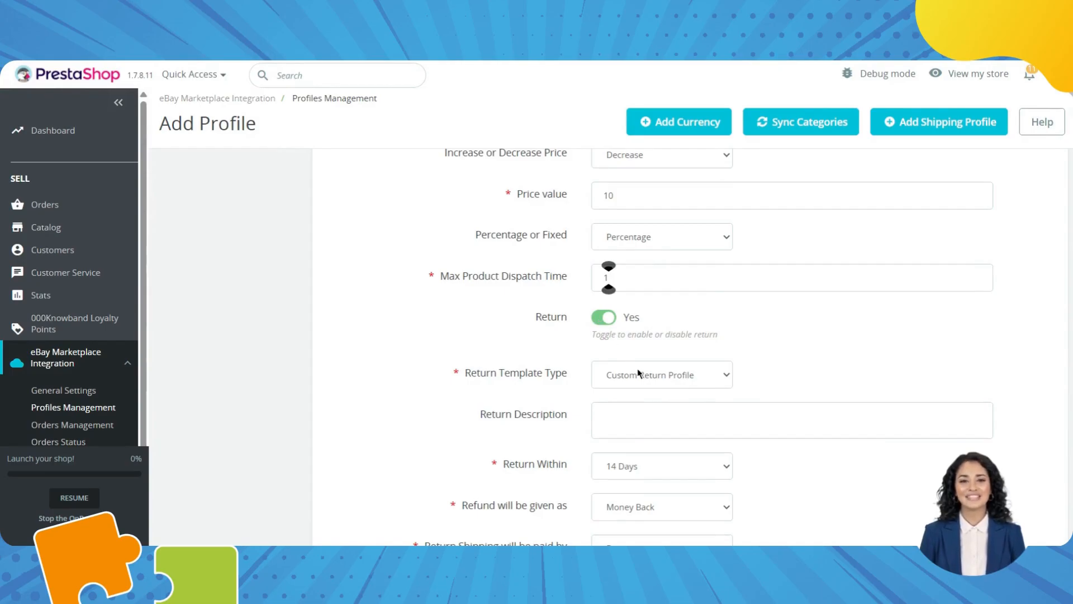
scroll(639, 373, down, 2)
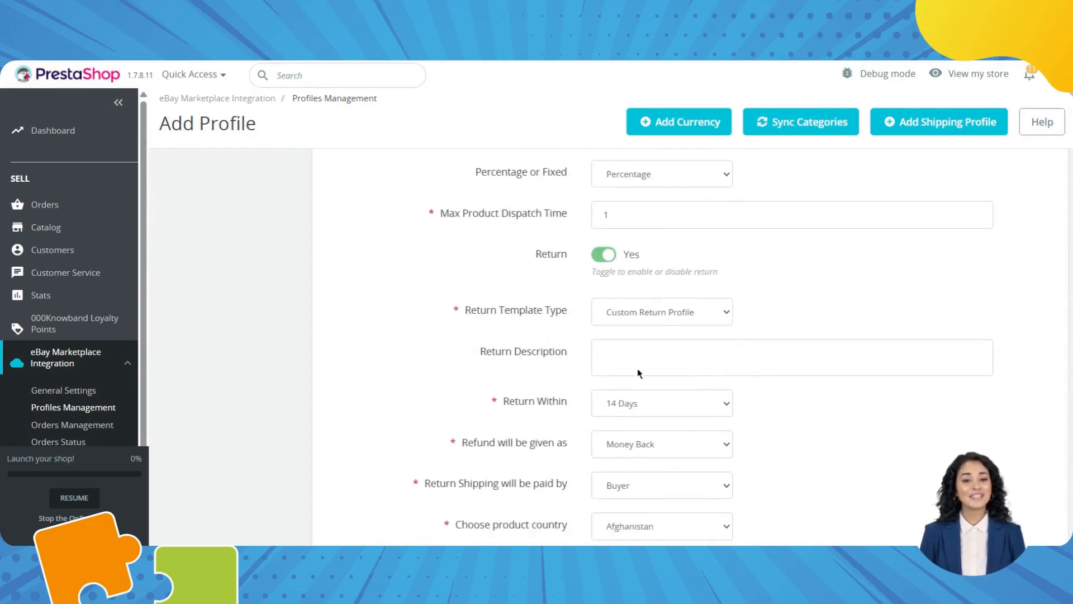
Choose Ebay Return Profile as the return template type.
click(650, 308)
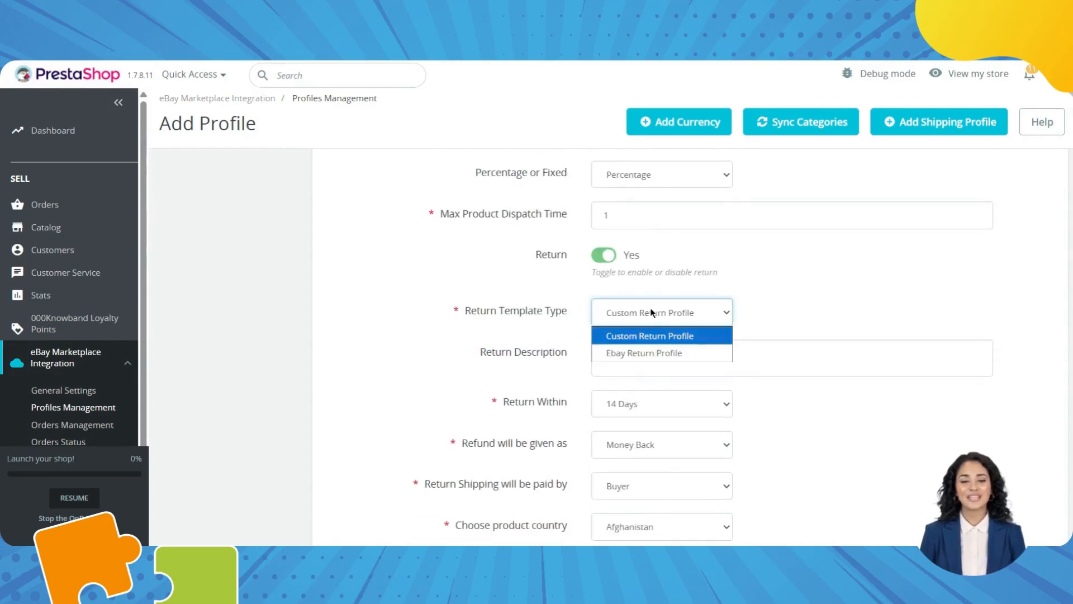
click(644, 353)
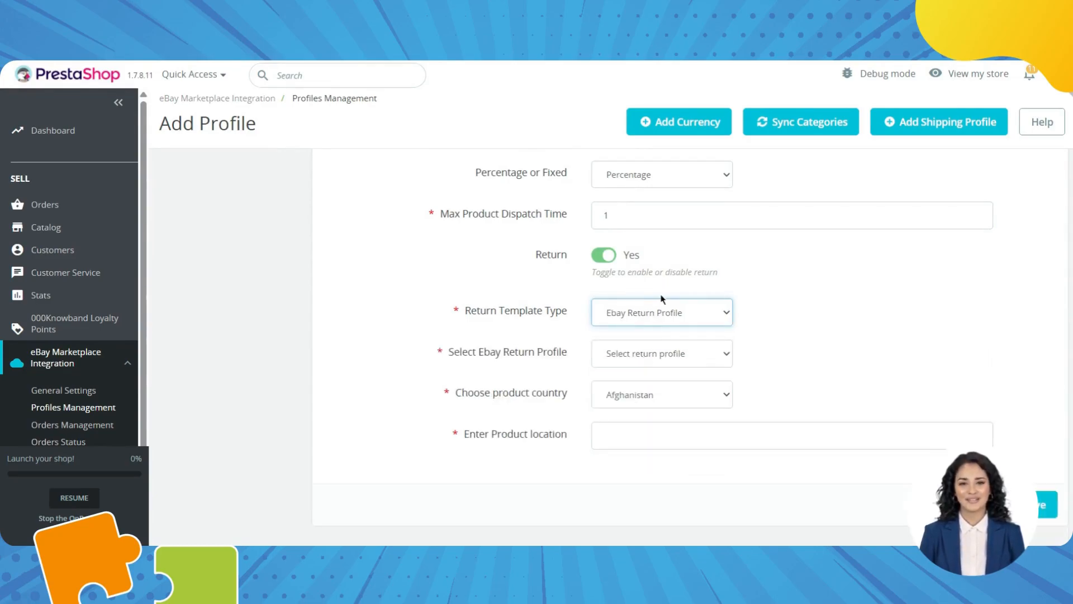
click(650, 312)
click(636, 338)
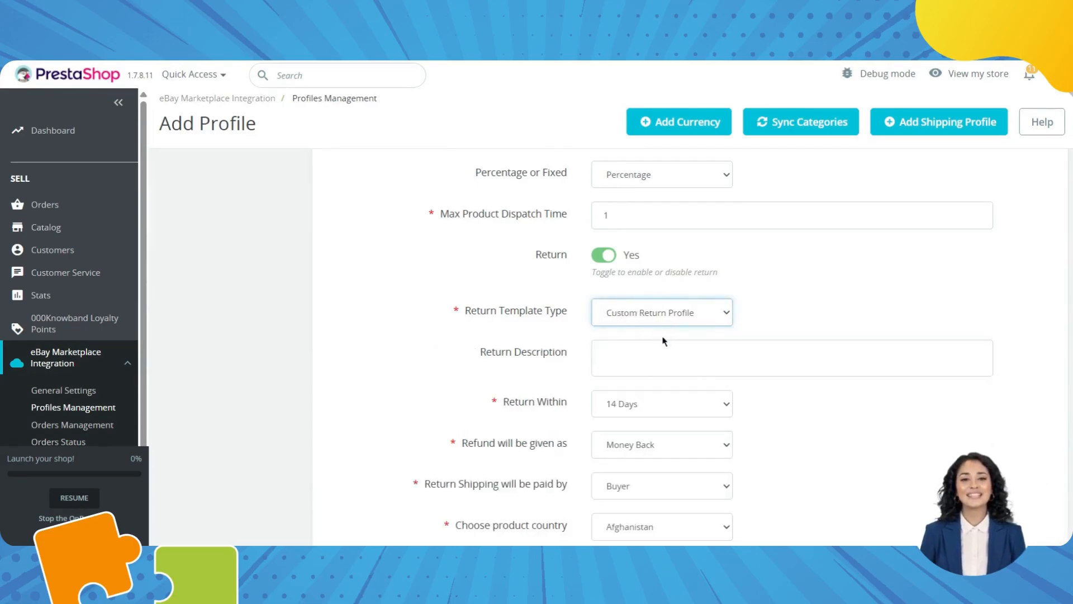
click(678, 322)
click(653, 350)
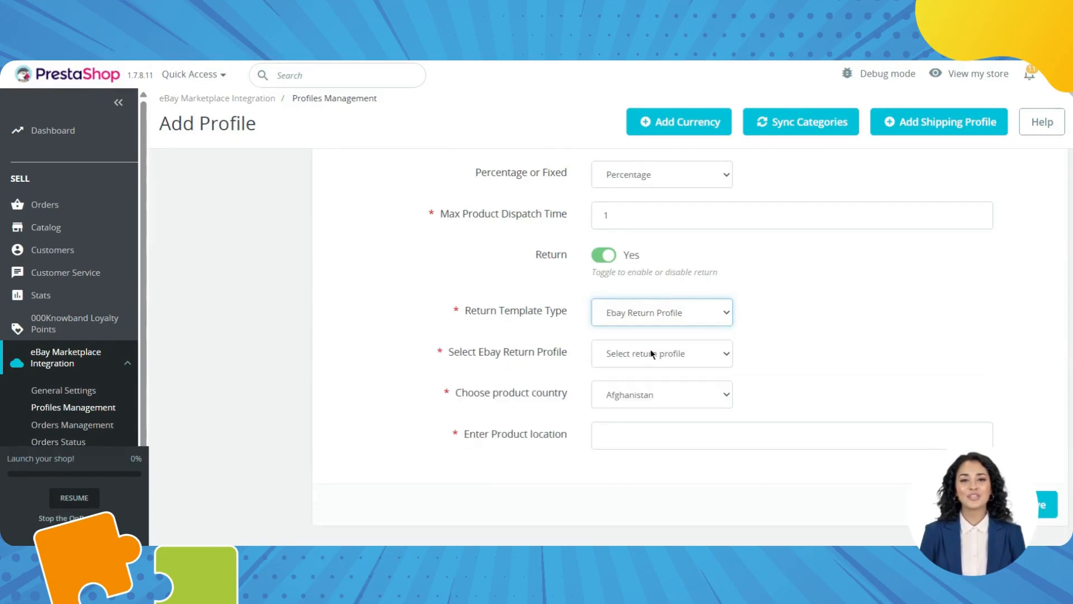
right_click(651, 353)
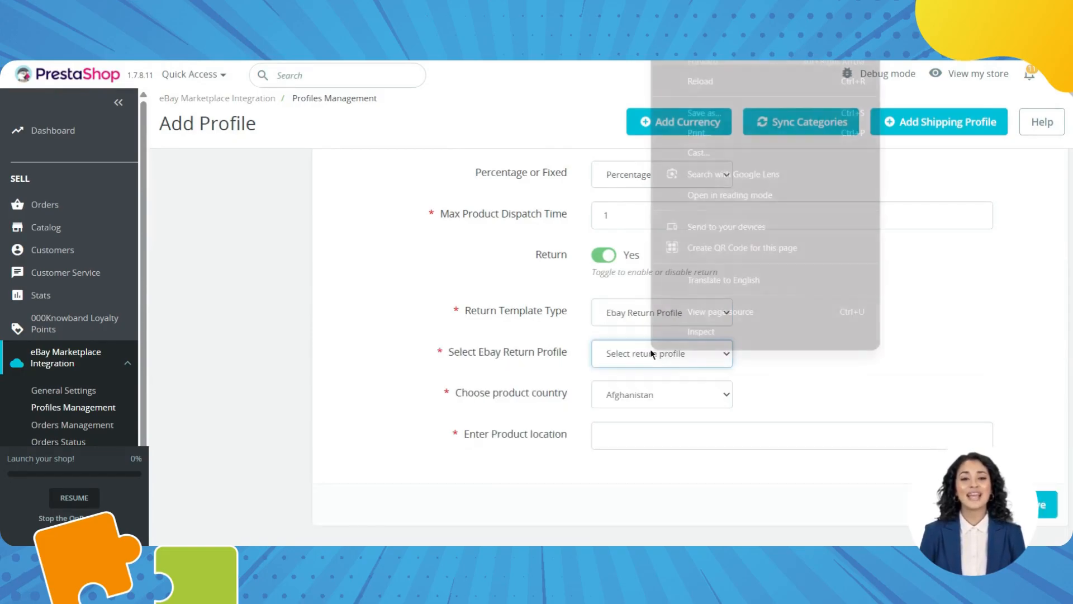
click(652, 353)
click(651, 354)
click(651, 353)
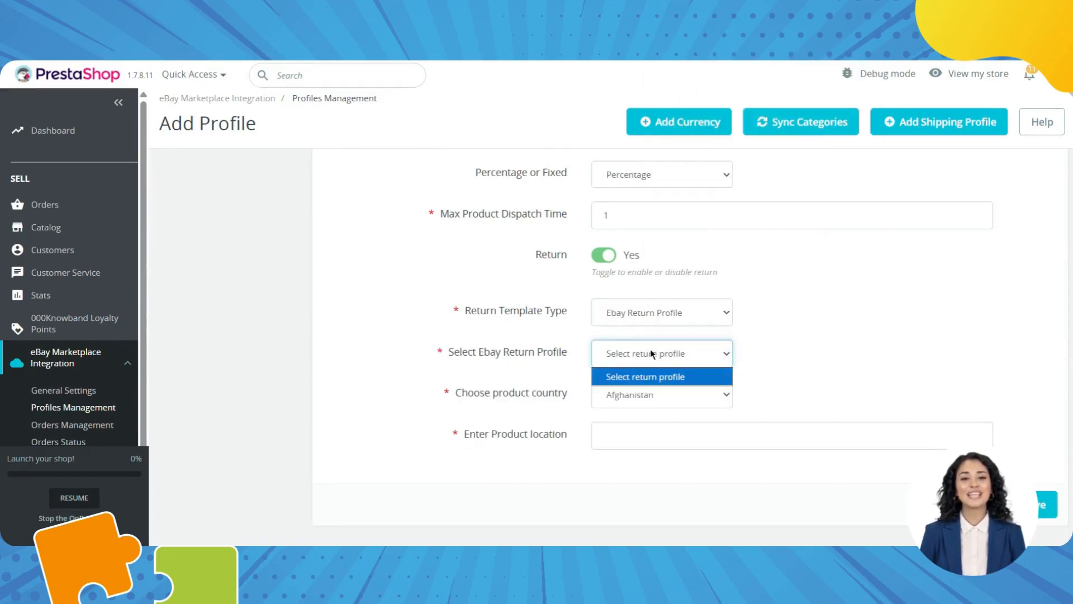
Set the product location to India and save the general settings.
drag(555, 401, 679, 381)
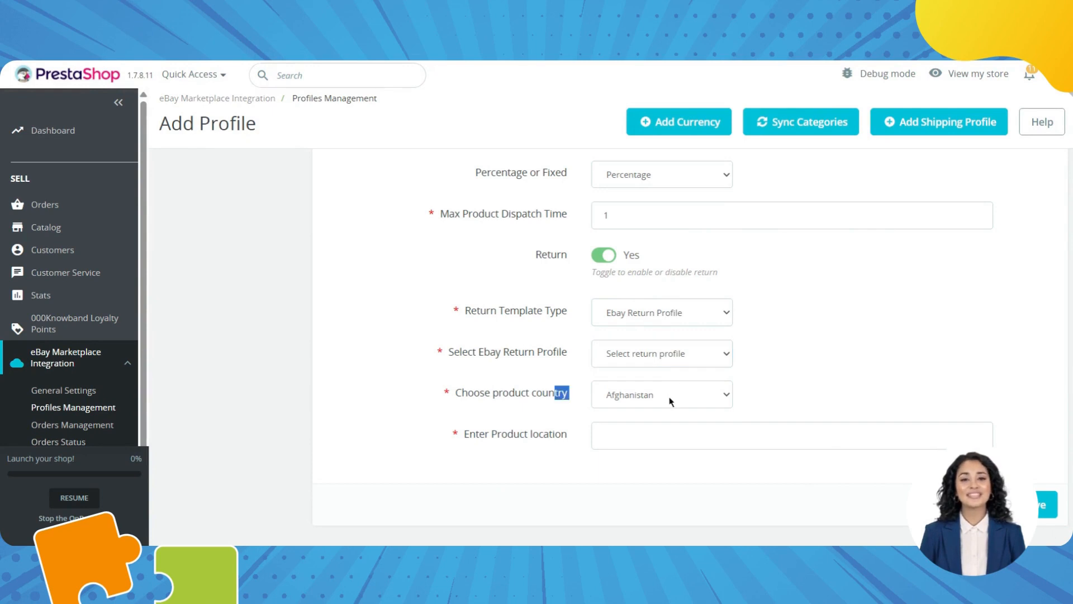
click(671, 398)
click(519, 444)
text(in)
key(Down)
key(Return)
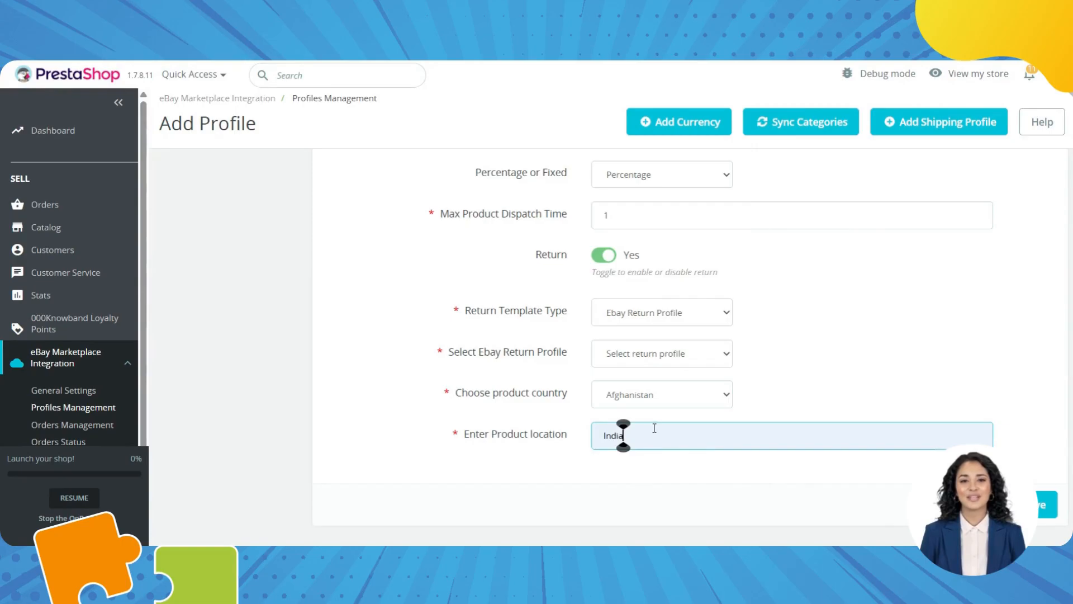
scroll(693, 387, up, 15)
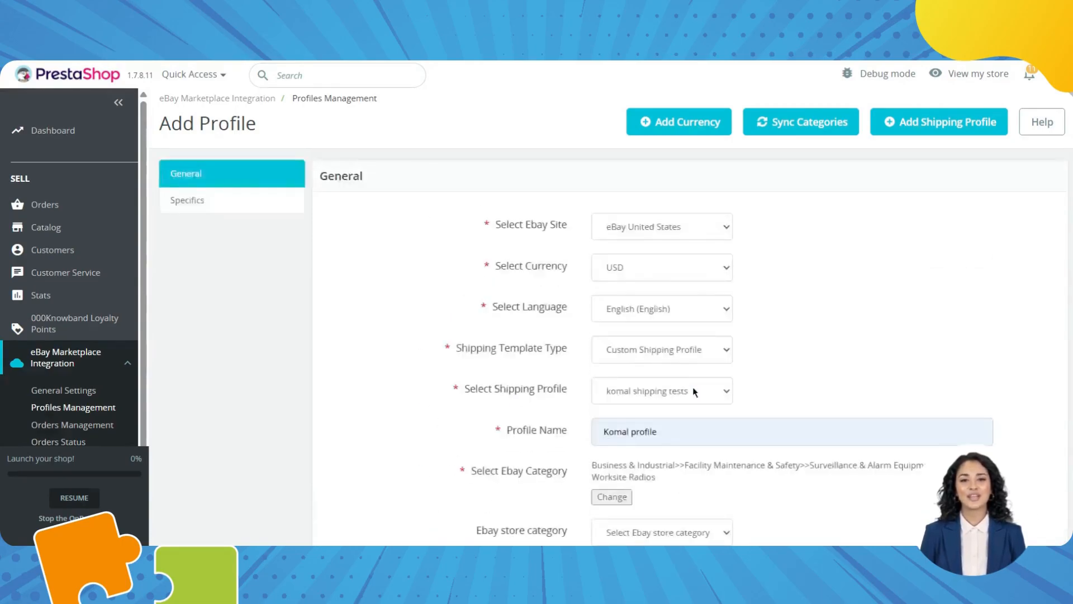
scroll(693, 387, down, 15)
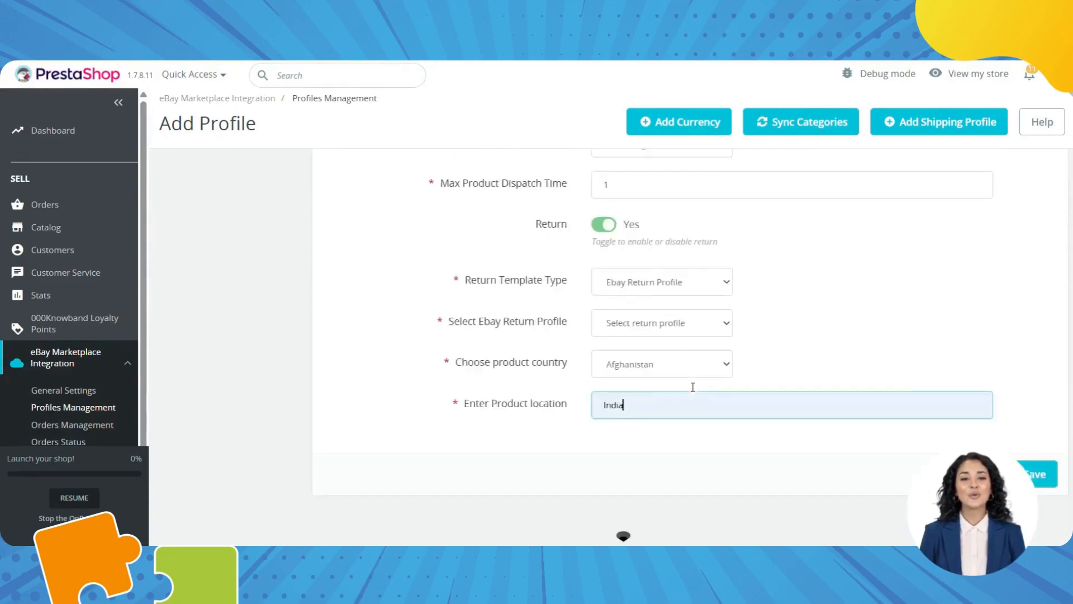
click(1044, 474)
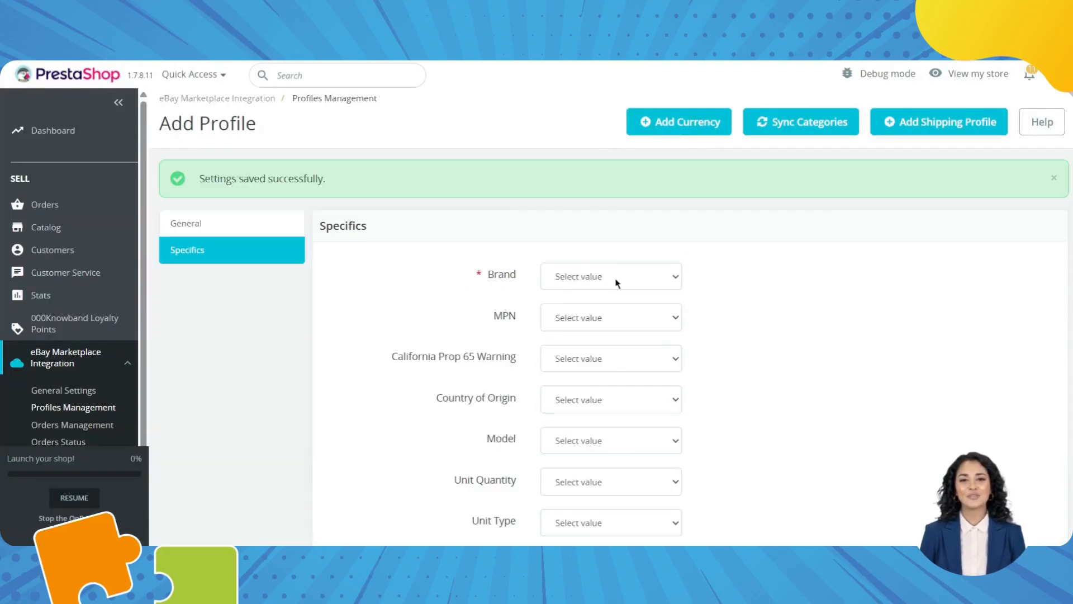
Map the Brand specific to Size and MPN to Color.
click(617, 283)
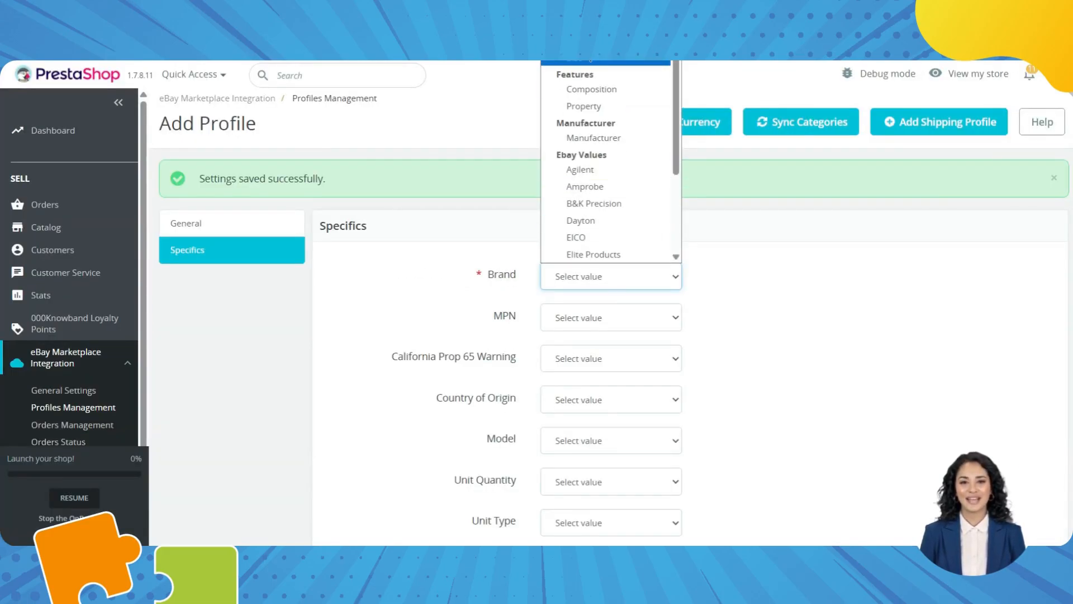
click(587, 57)
click(611, 269)
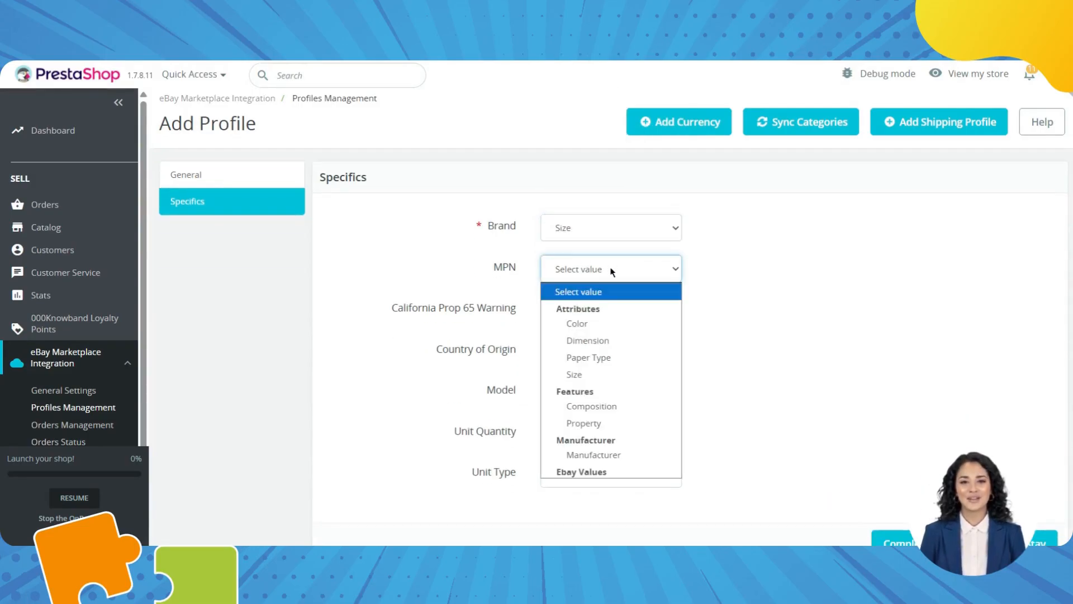
click(587, 341)
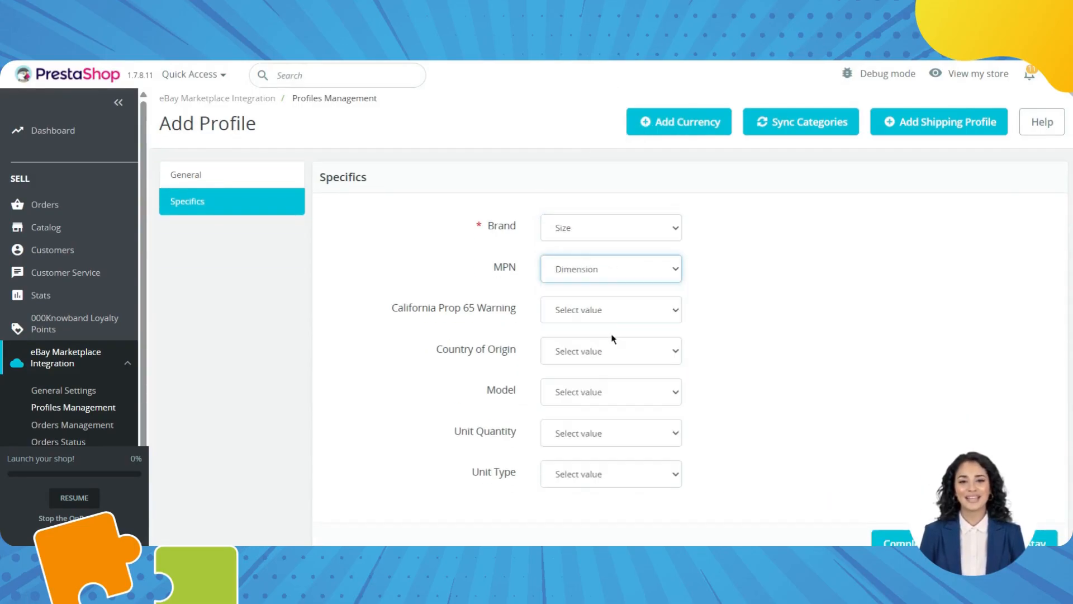
click(590, 271)
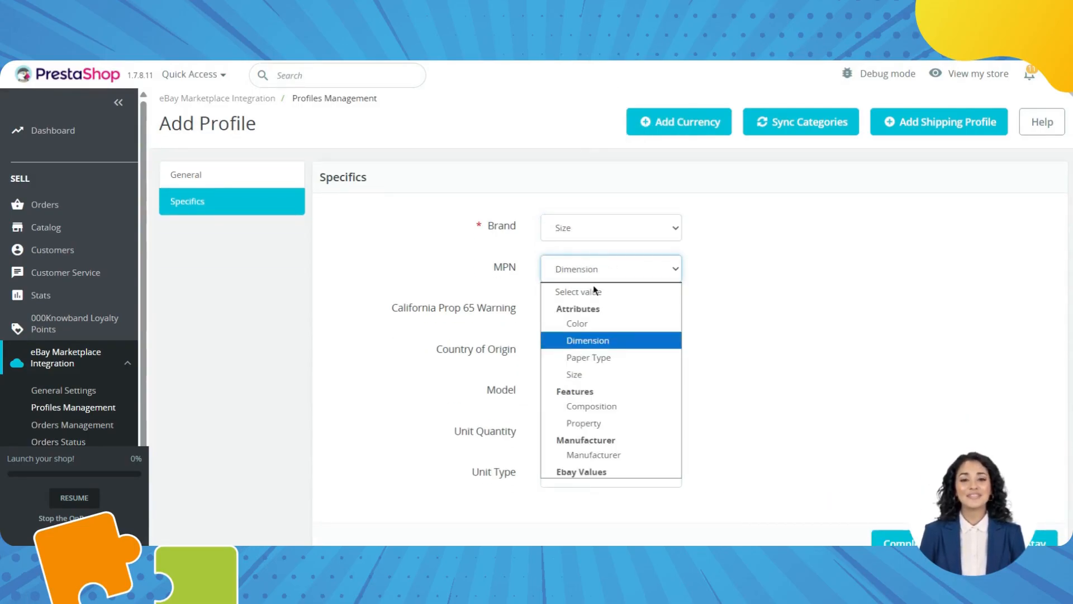
click(597, 328)
Save the profile specifics and complete the profile.
scroll(749, 373, down, 1)
click(911, 475)
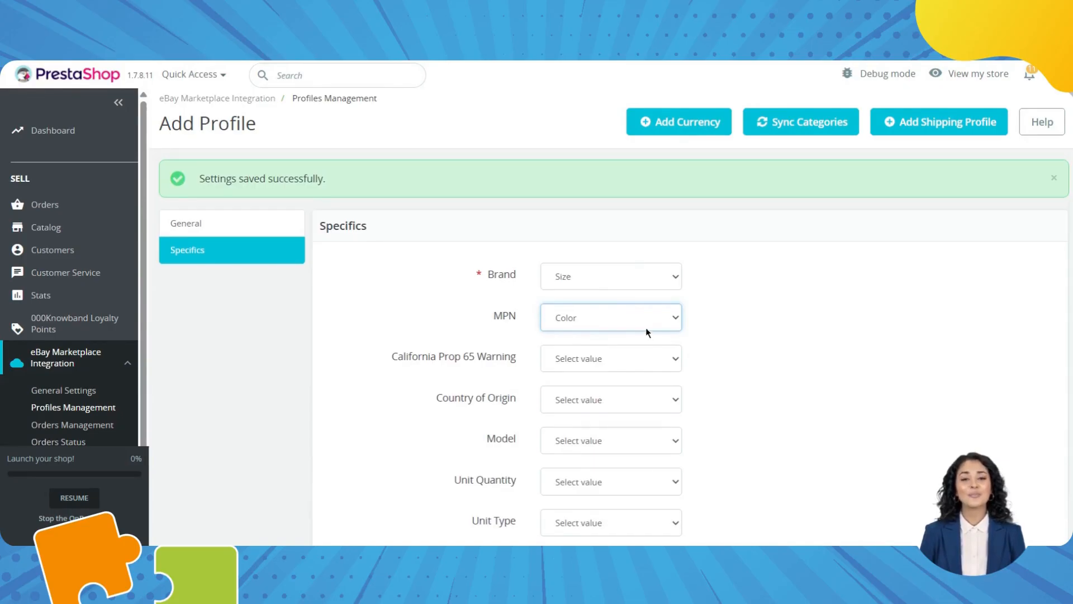
scroll(646, 328, down, 2)
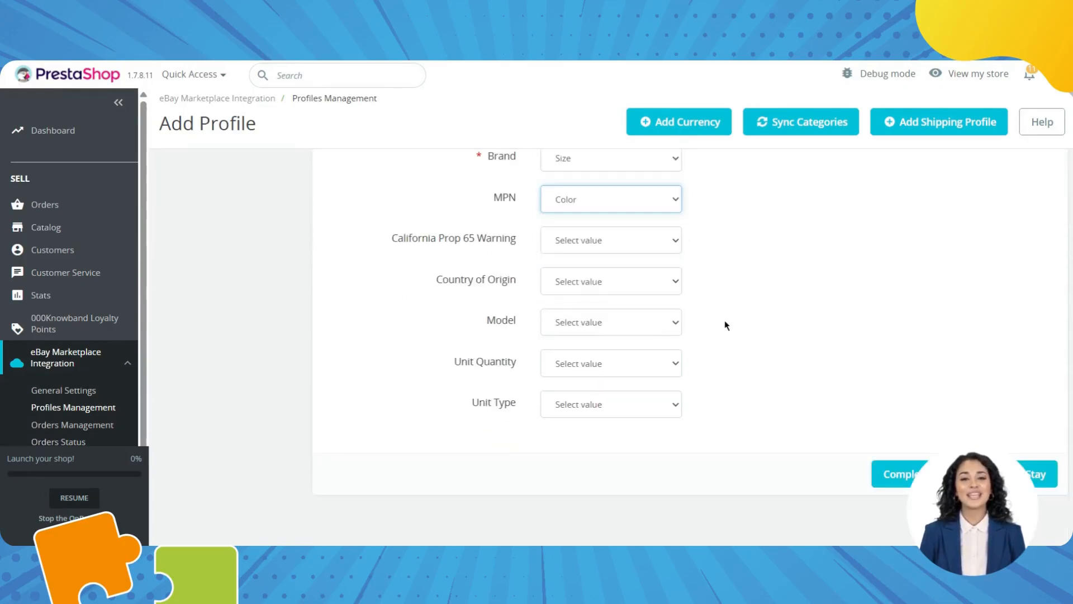
scroll(904, 437, up, 1)
scroll(904, 437, down, 1)
click(925, 479)
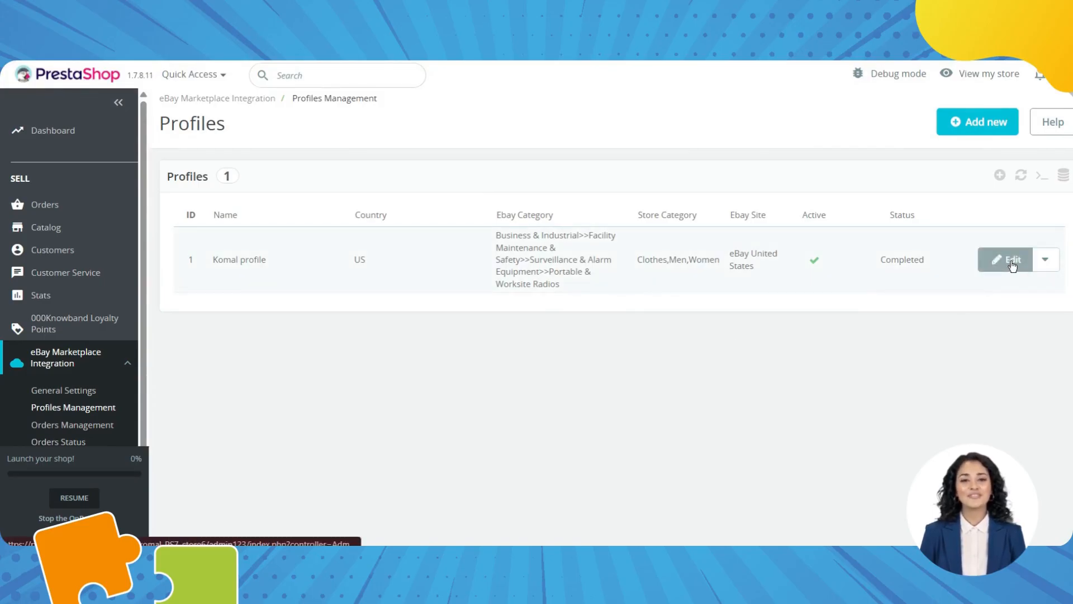
Open the Completed profile's row actions and open LocalSync in a new tab.
click(1045, 259)
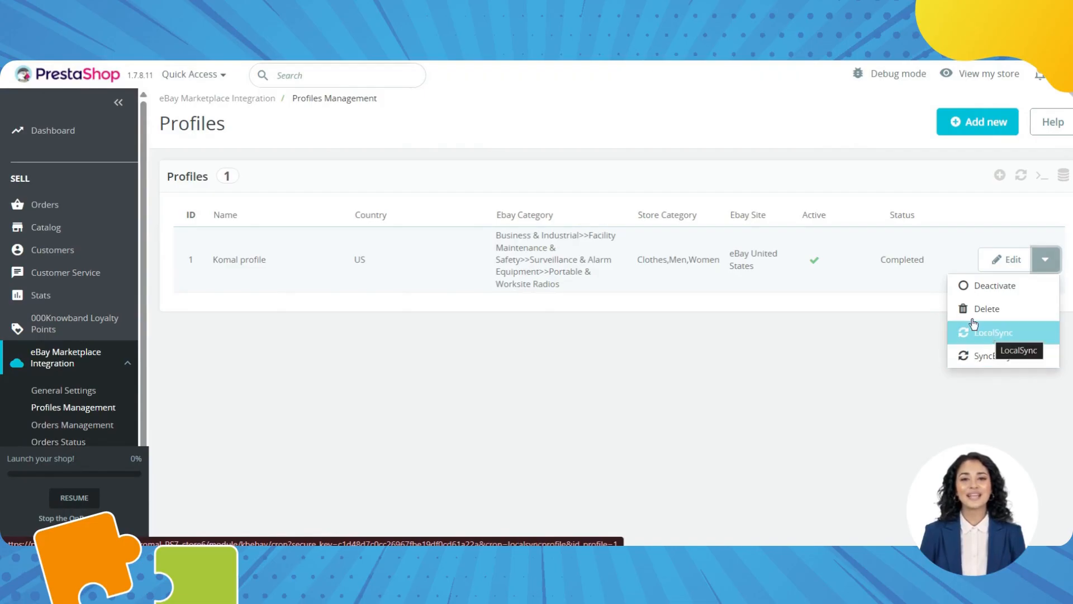
drag(642, 260, 709, 260)
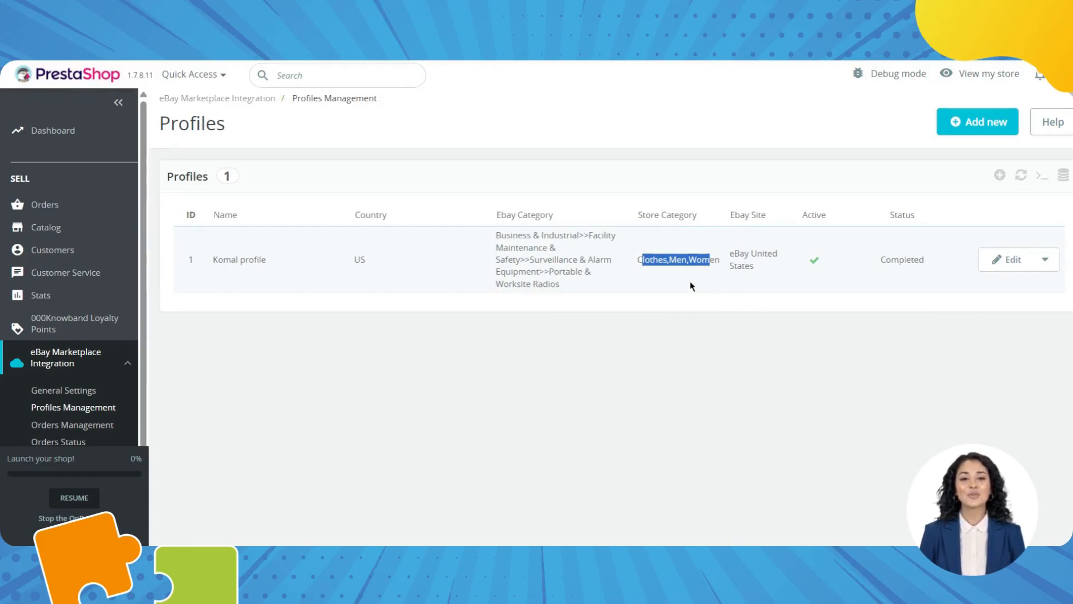
click(1045, 259)
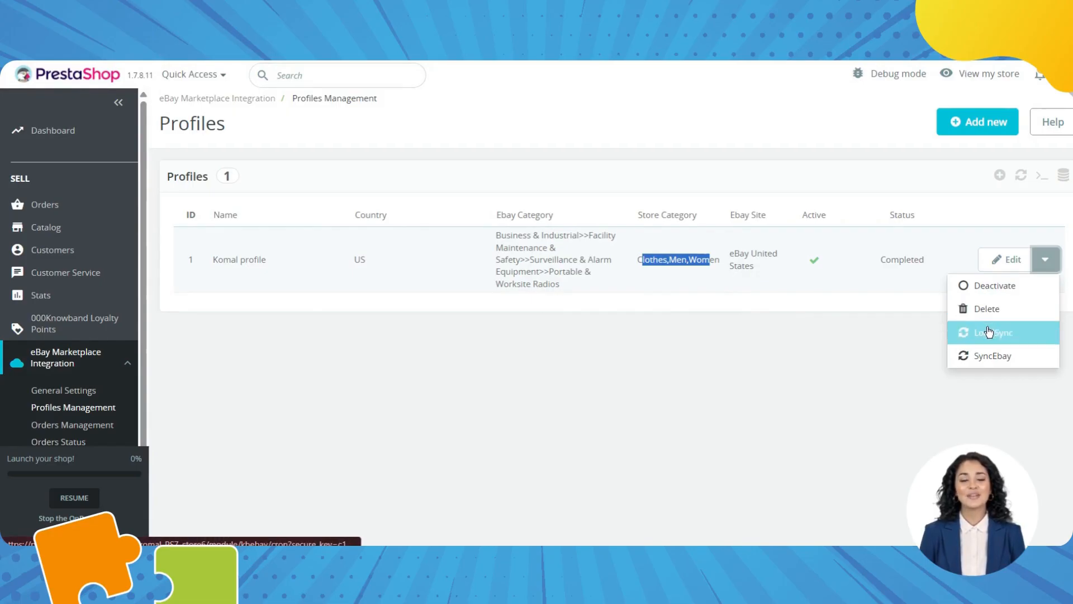
right_click(990, 332)
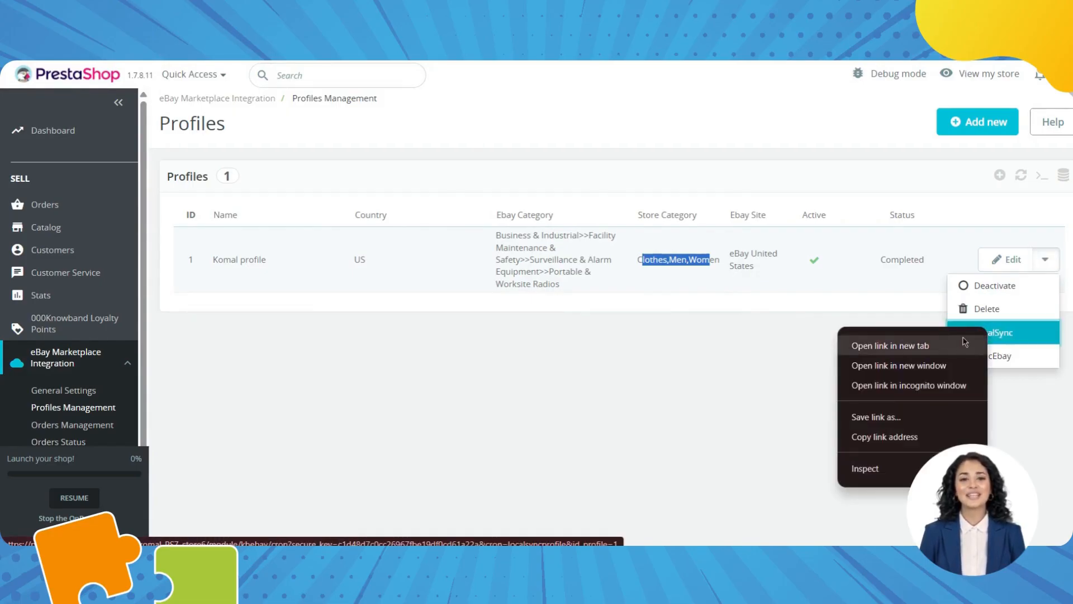